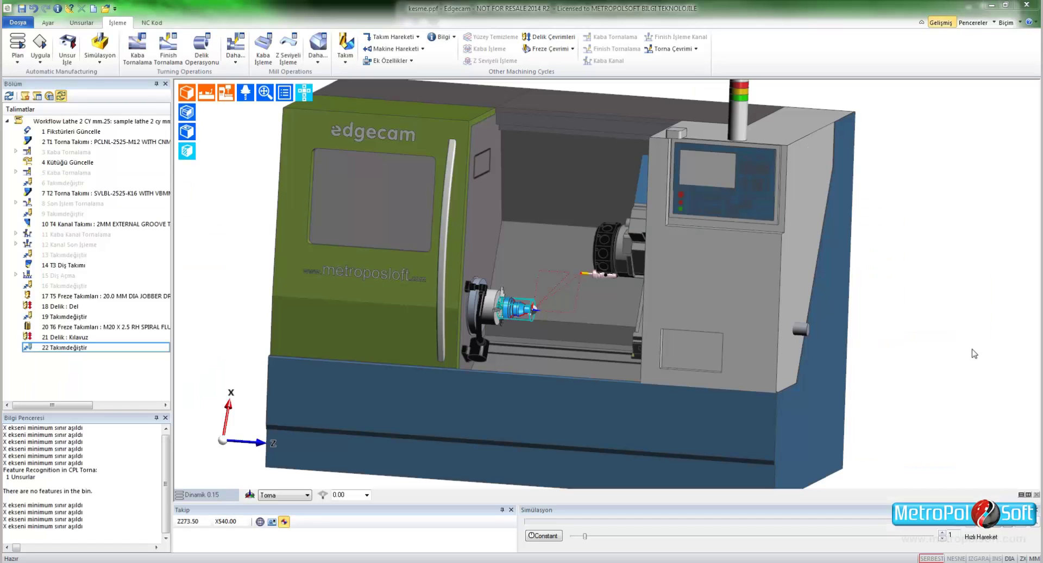
Step: Hide the lathe machine, fit and orbit the part, and show the Unsurlar feature list
left_click(227, 97)
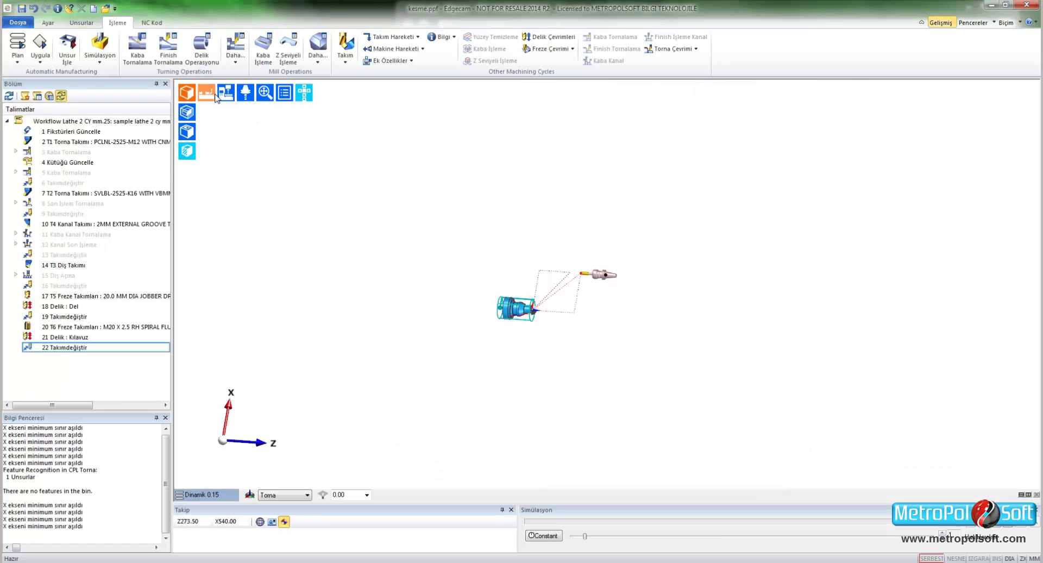
left_click(304, 93)
left_click(285, 131)
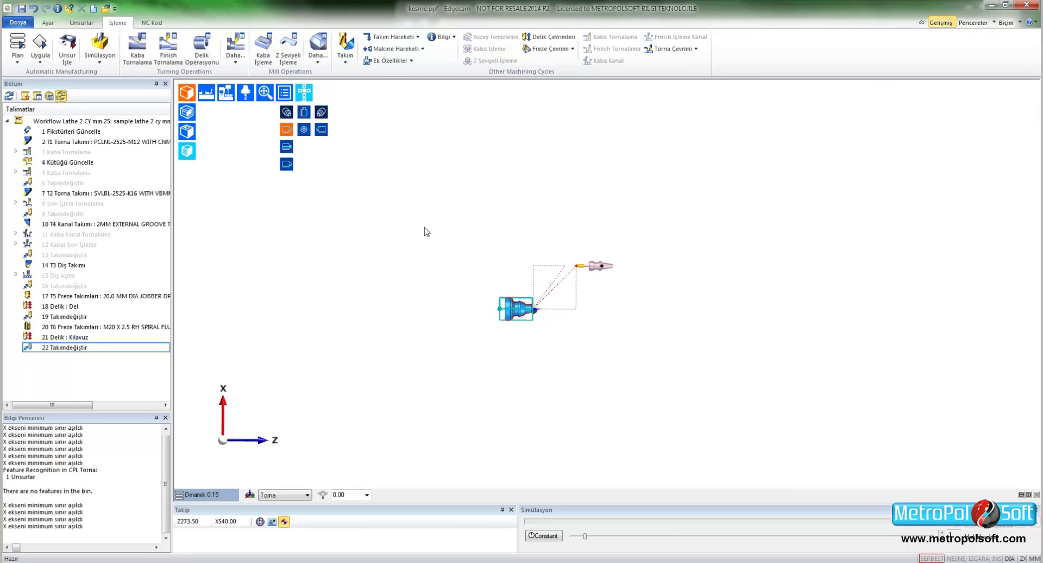
middle_click_drag(551, 272, 595, 287)
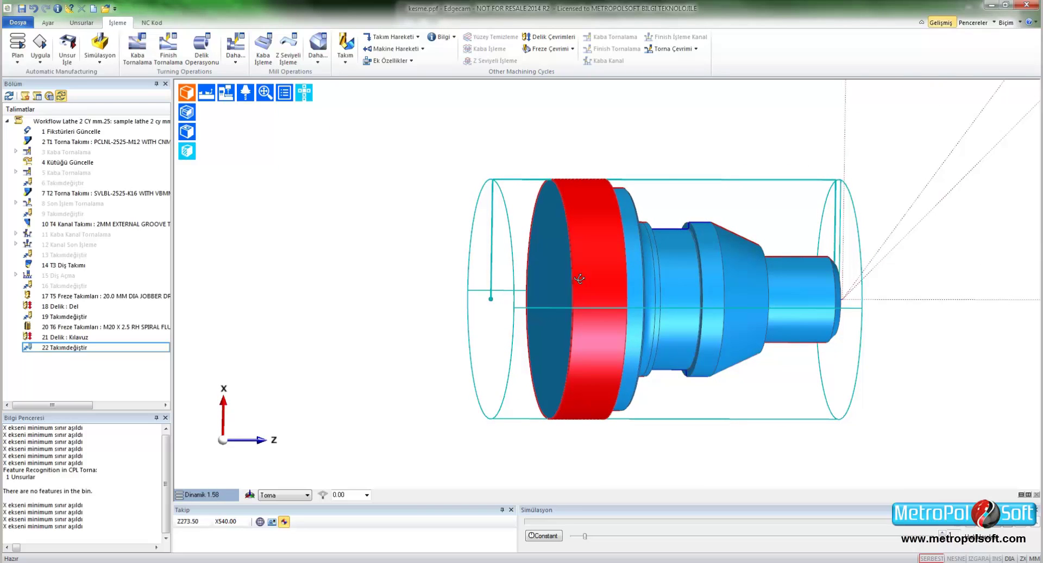
left_click(81, 24)
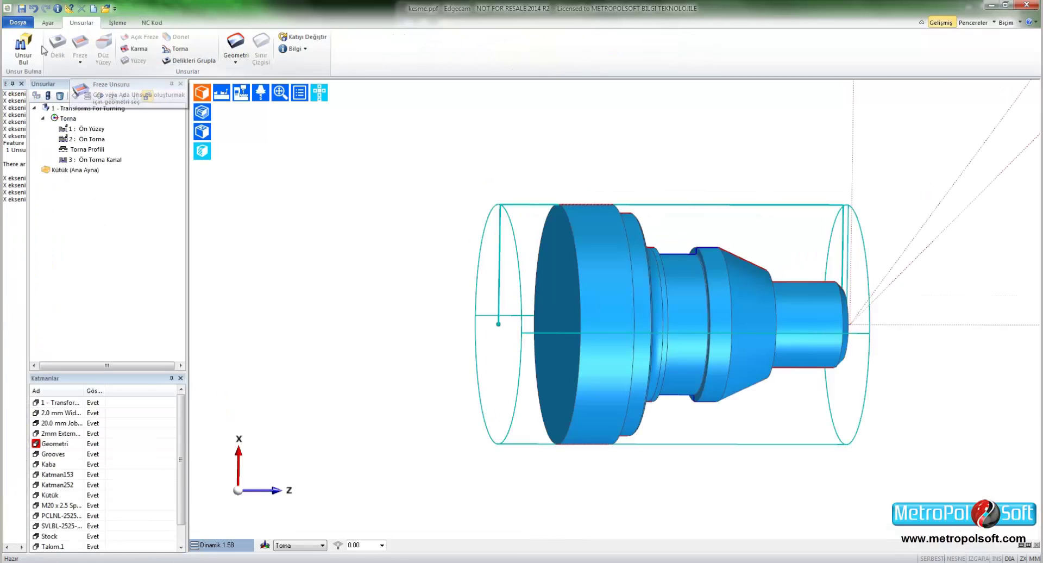
Step: Rerun feature finding with back-face profiles off, then delete the 4: Arka Yüzey feature
left_click(21, 46)
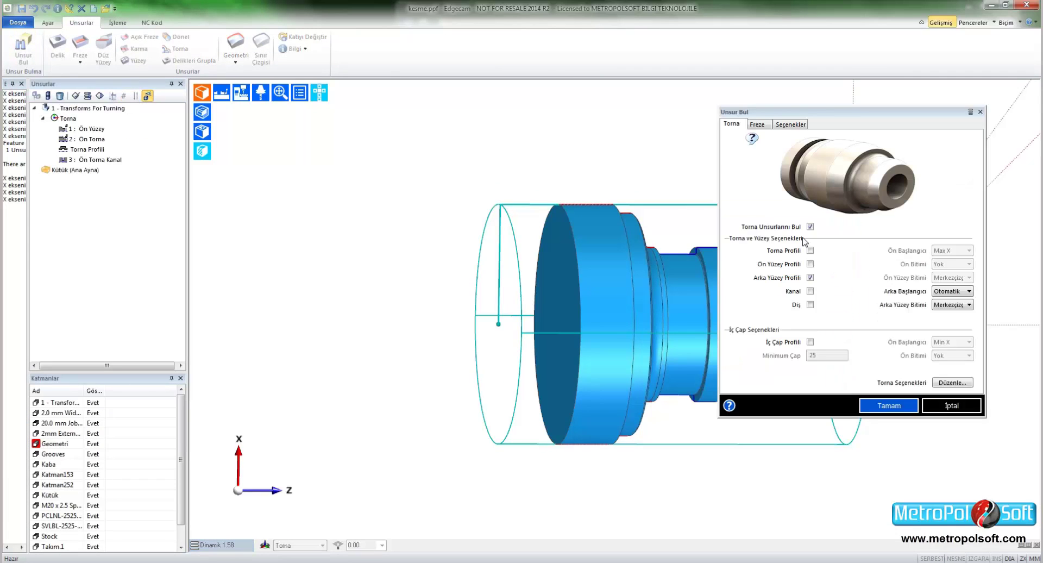
left_click_drag(828, 114, 206, 107)
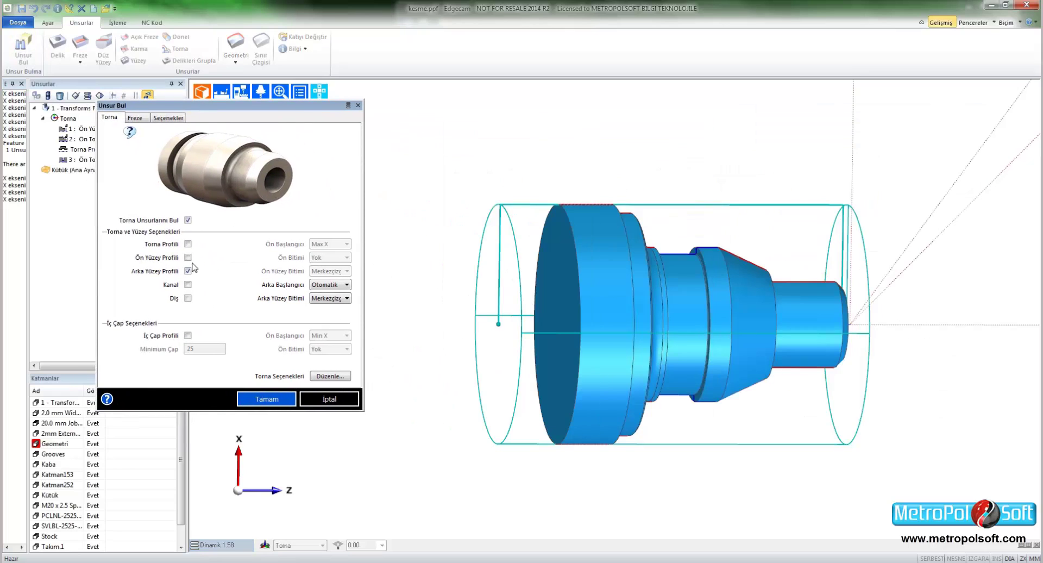
left_click(188, 271)
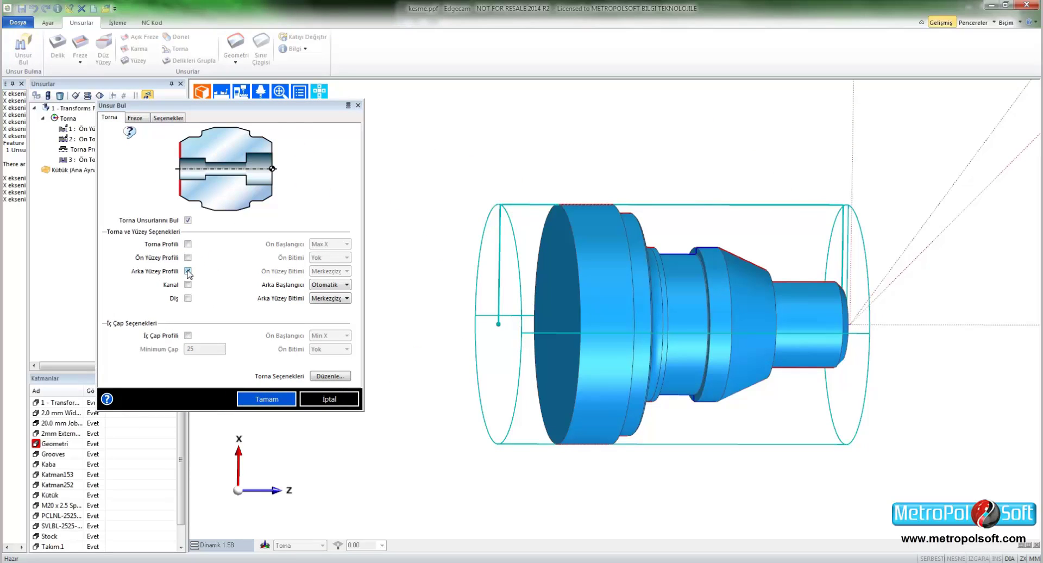
left_click(272, 400)
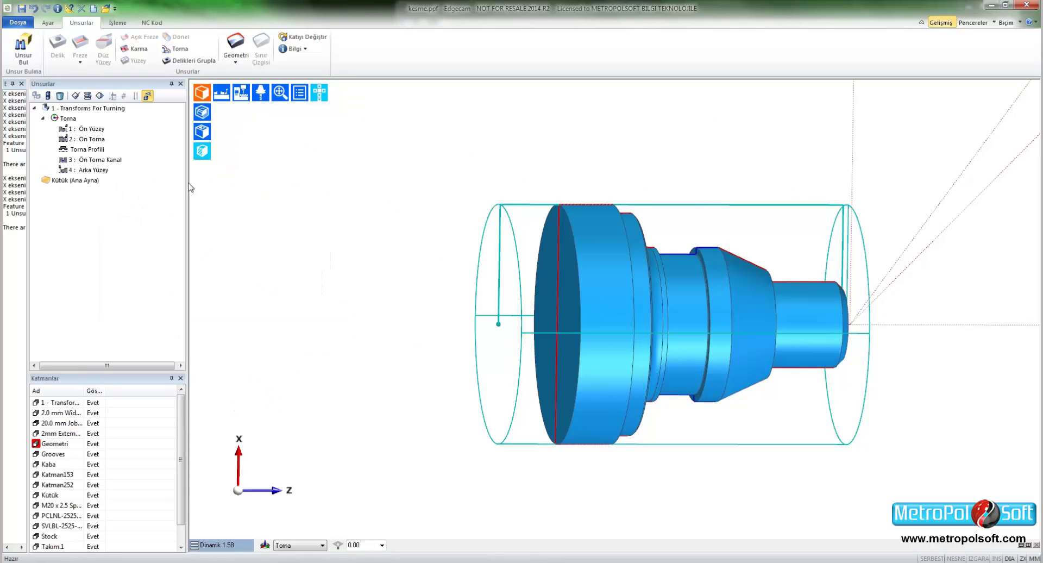
left_click(101, 170)
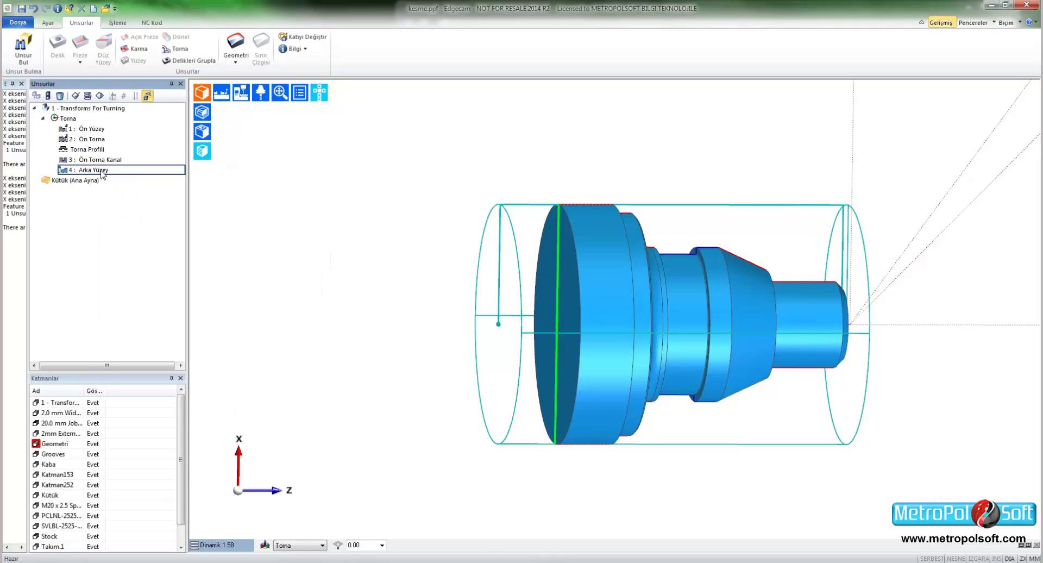
key("Delete")
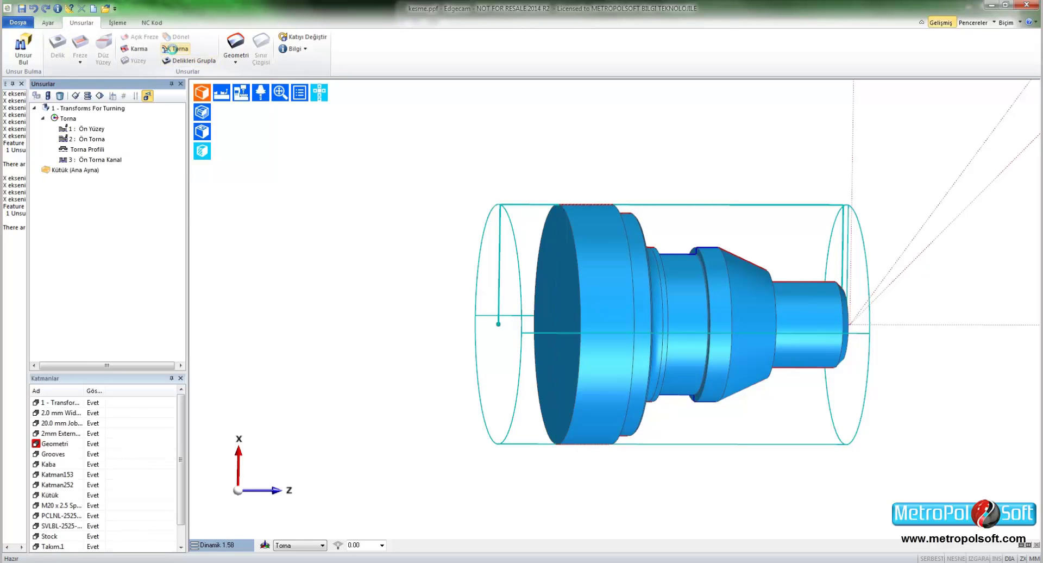
Step: Create a Torna Profili feature from the part's large front face and switch to a flat side view
left_click(171, 50)
left_click(309, 131)
left_click(296, 143)
left_click(232, 193)
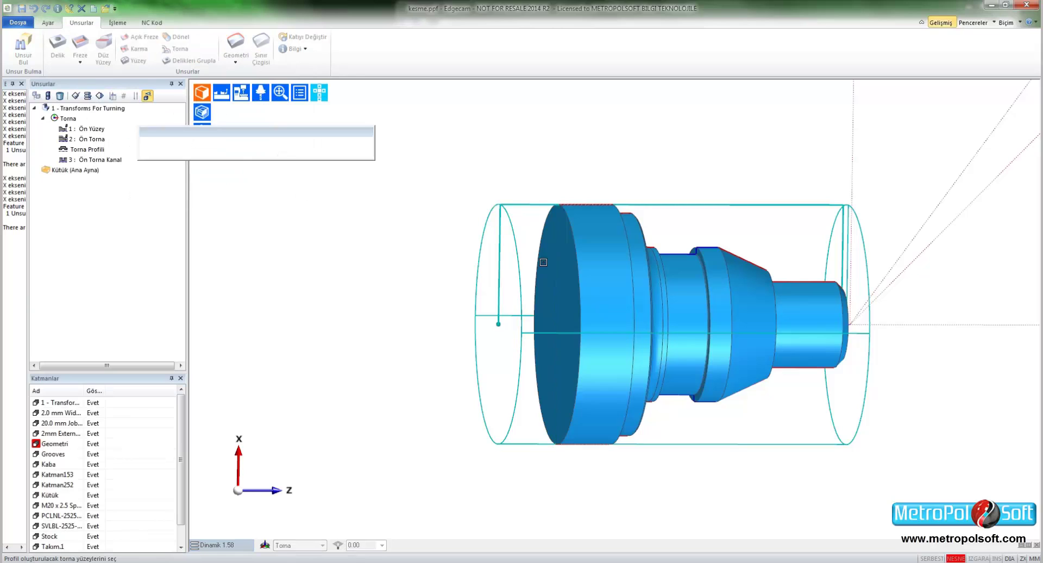
left_click(544, 262)
right_click(400, 231)
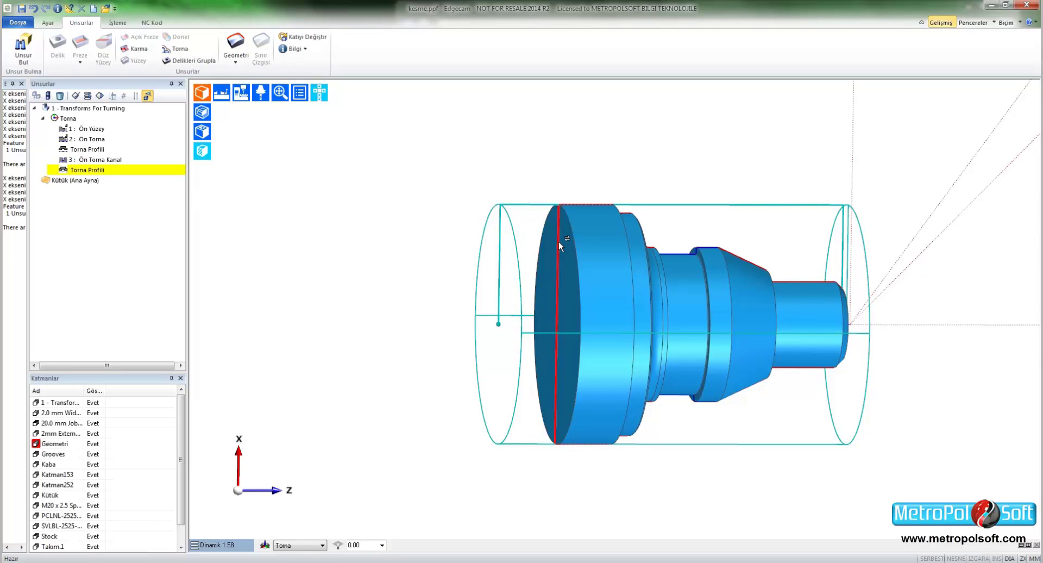
left_click(319, 95)
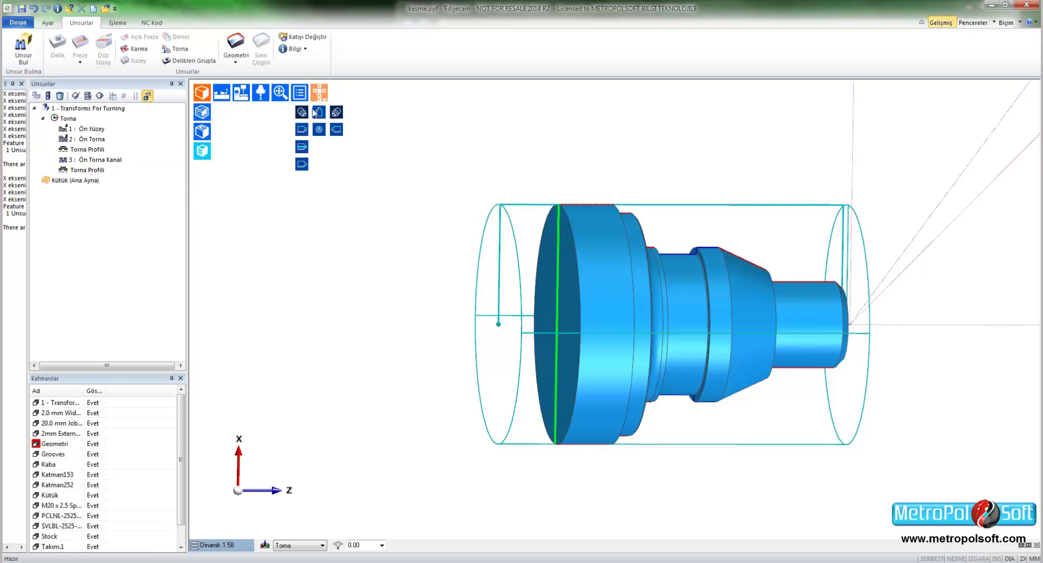
left_click(302, 129)
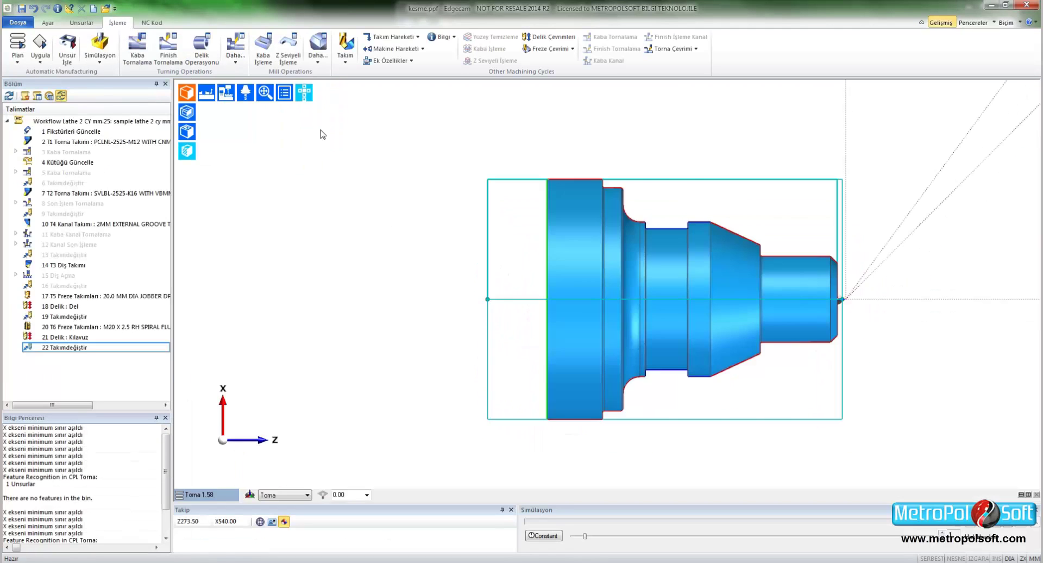
Step: Start a Kesme parting-off operation with its cut position on the large face's edge
middle_click_drag(411, 264, 492, 272)
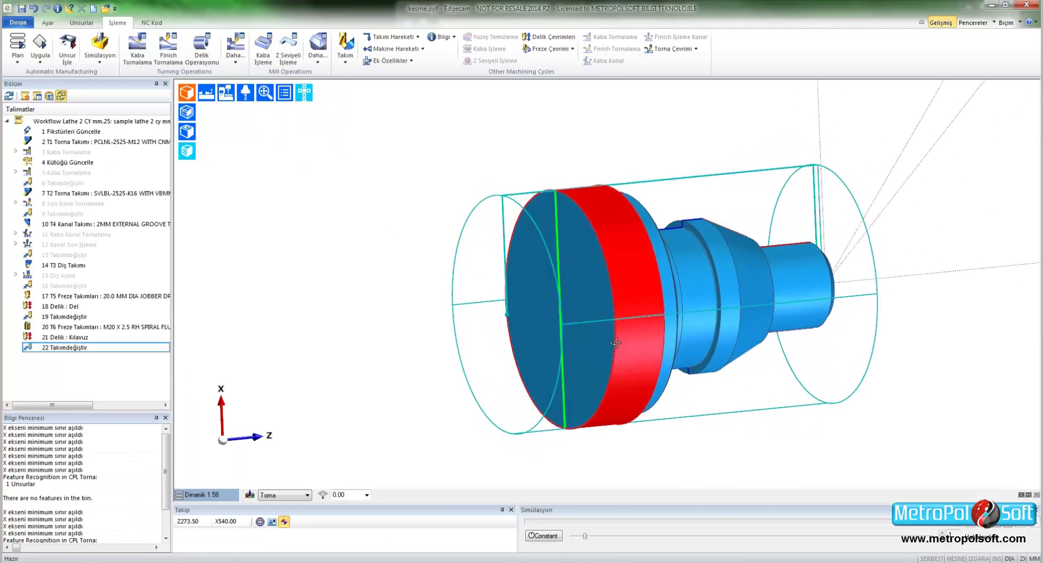
middle_click_drag(615, 342, 597, 321)
left_click(235, 63)
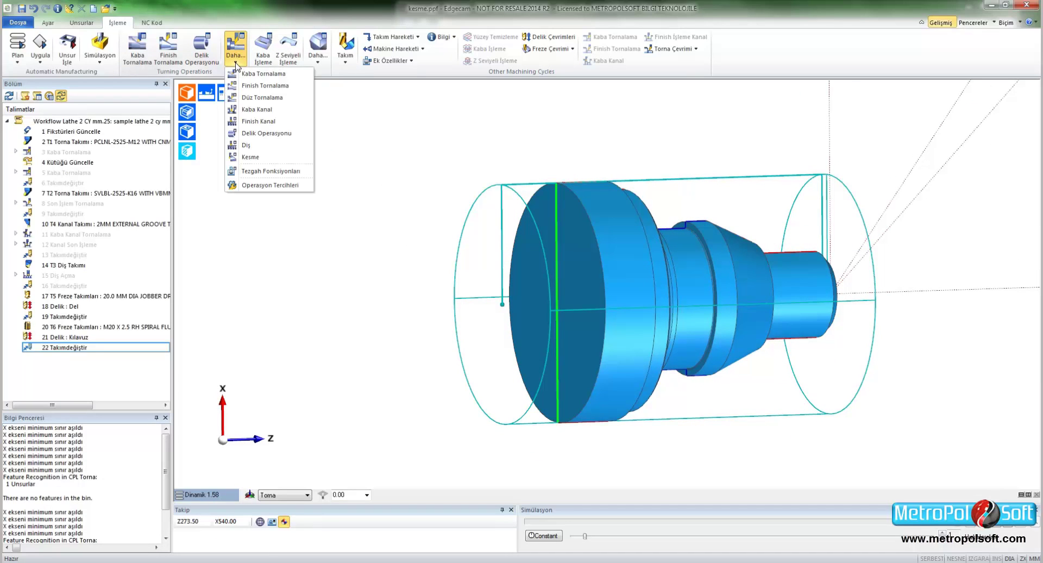
left_click(252, 157)
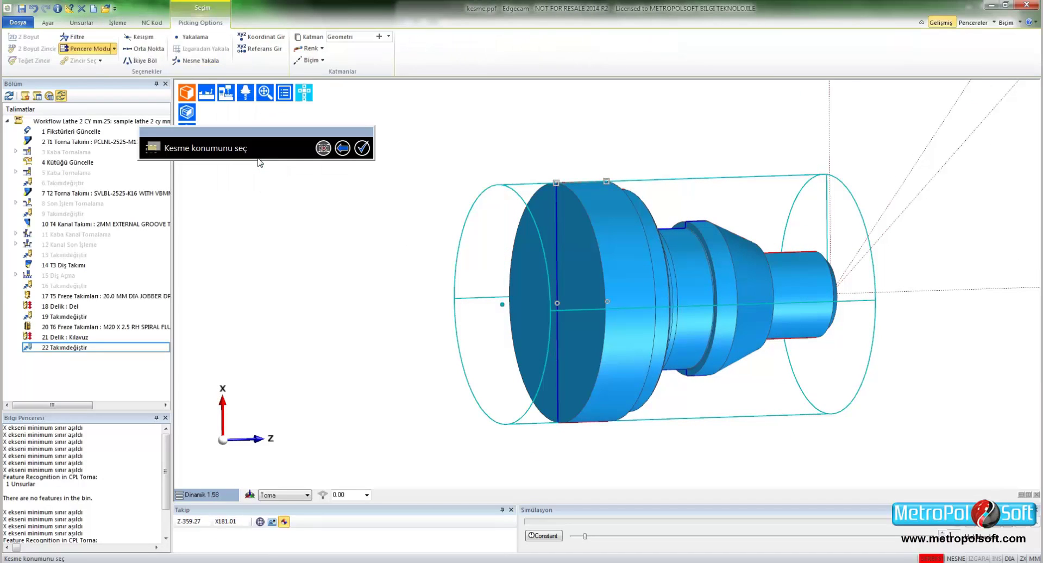
left_click(556, 182)
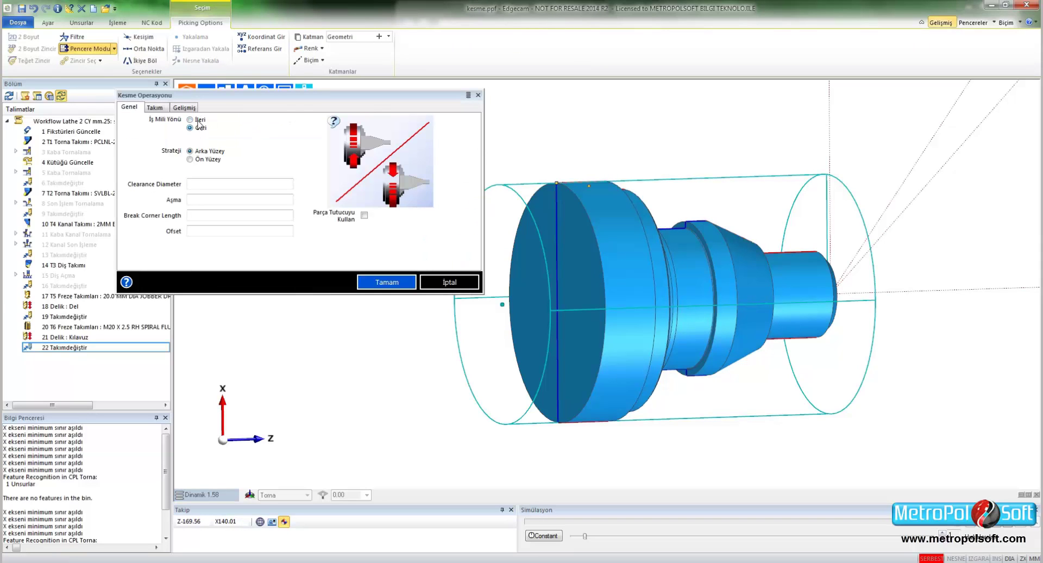
Step: Give the Kesme operation the Arka Yüzey strategy, clearance diameter 150 and Aşma 3
left_click(200, 160)
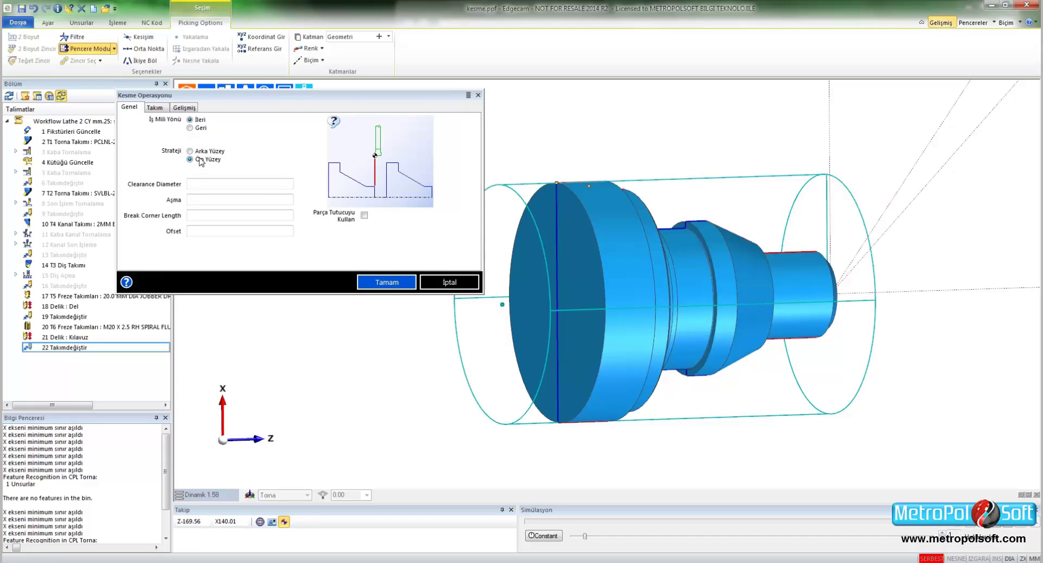
left_click(204, 153)
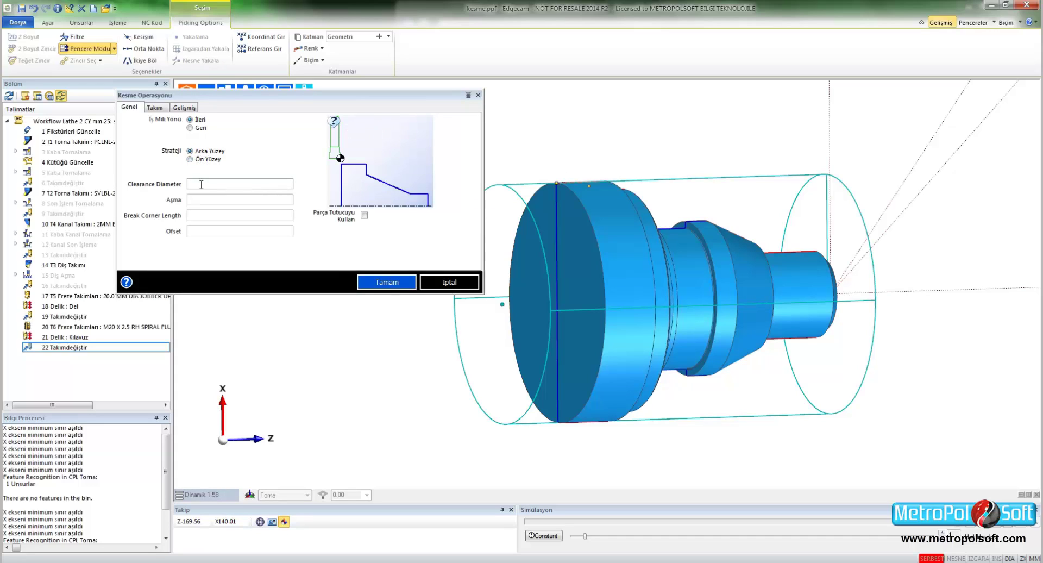
mouse_move(240, 184)
type("150")
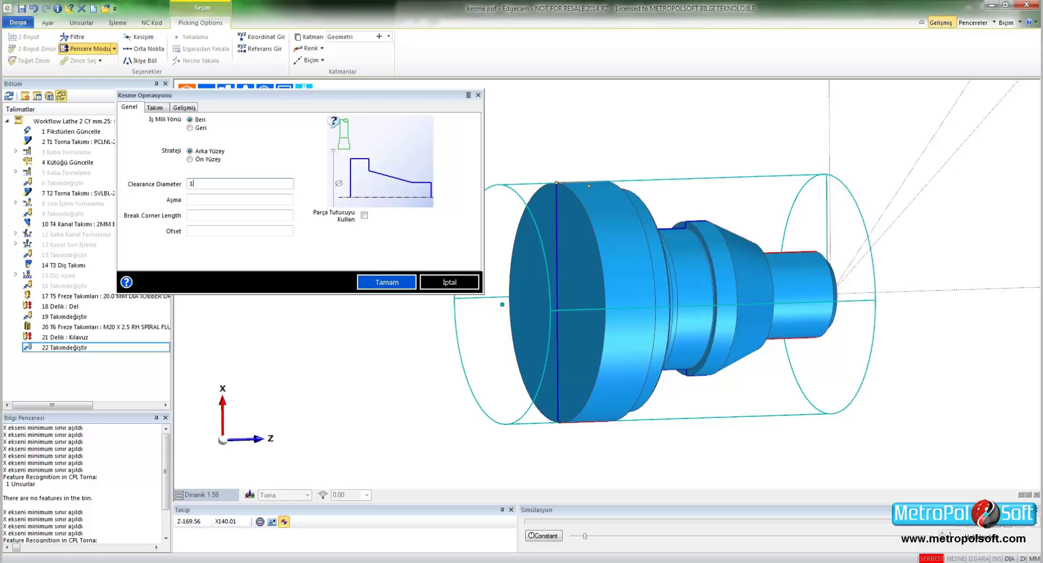
left_click(197, 199)
type("3")
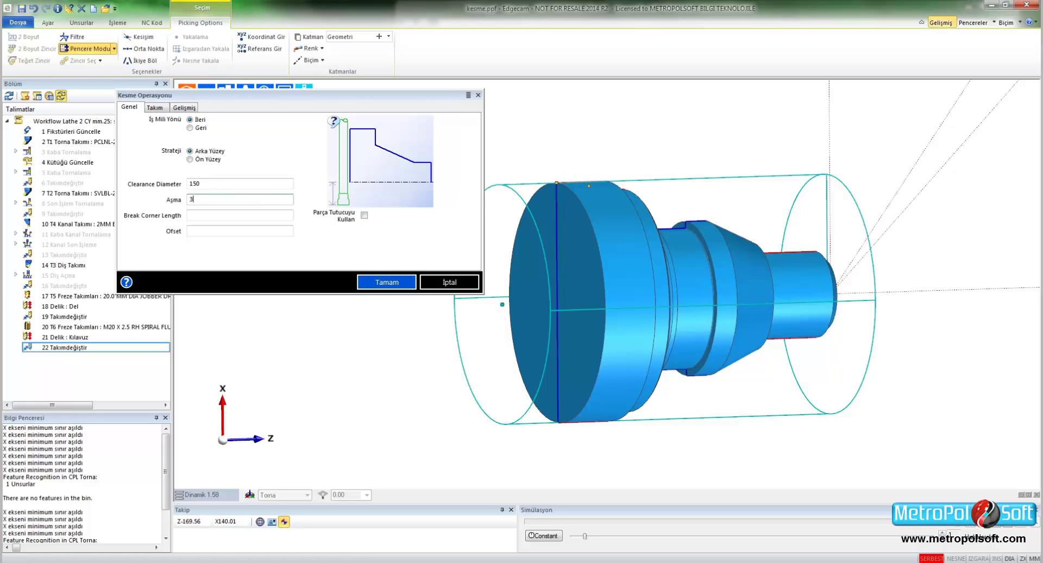
left_click(231, 217)
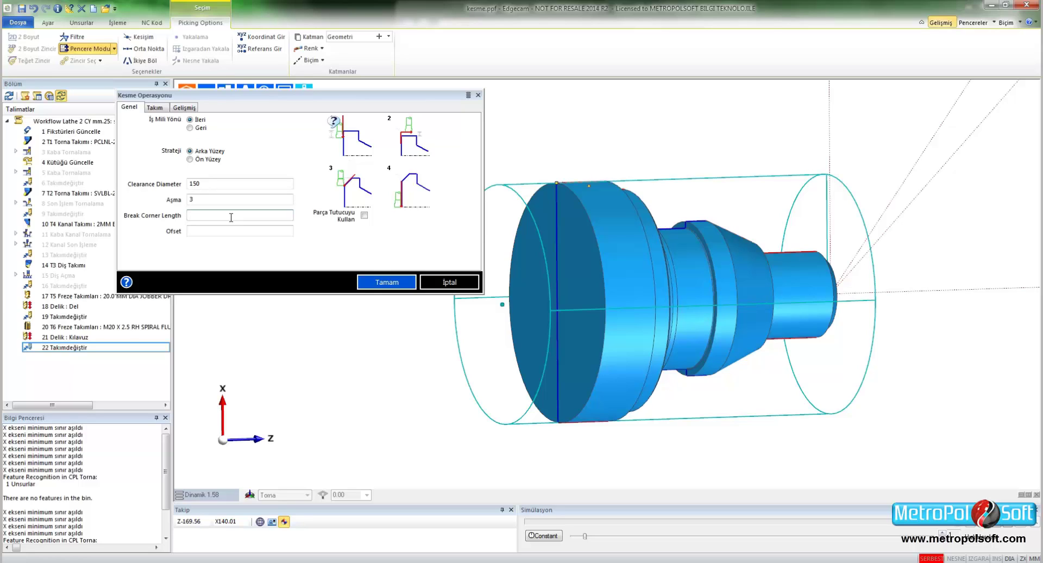
left_click(227, 230)
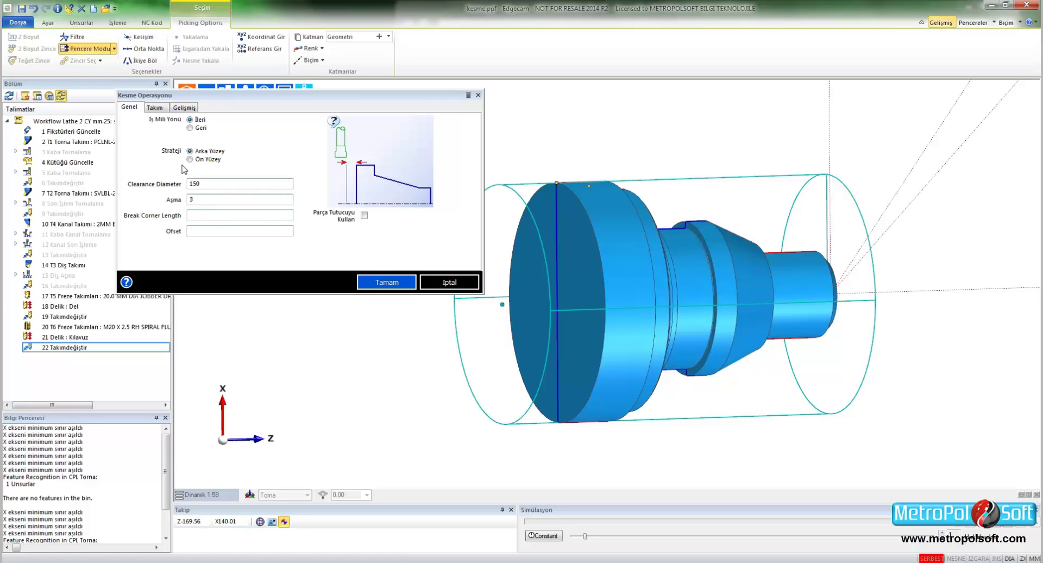
left_click(160, 111)
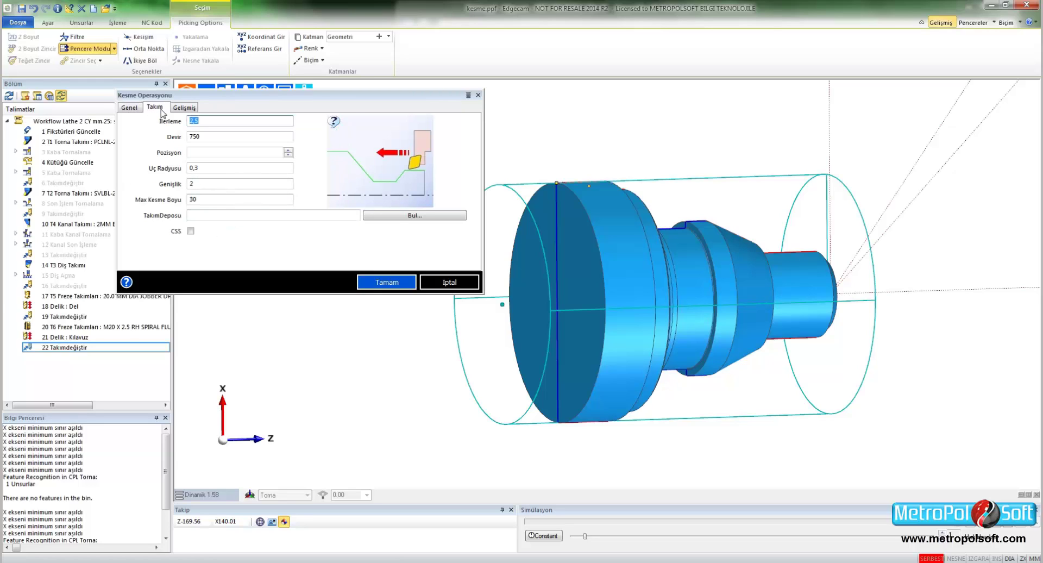
Step: On the Takım tab, enter 80 as Max Kesme Boyu and tick CSS
left_click(213, 120)
left_click(209, 136)
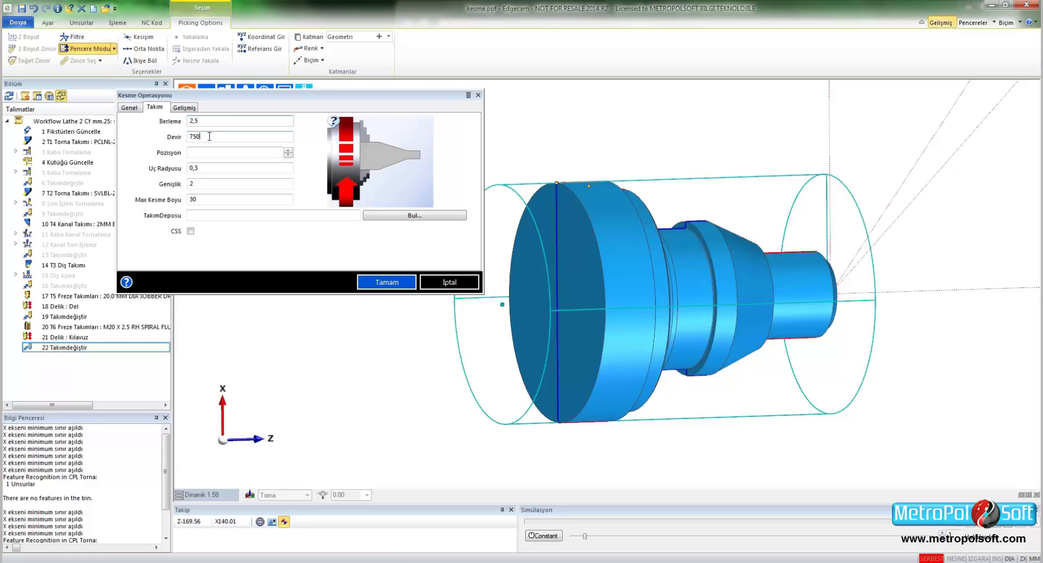
left_click(208, 155)
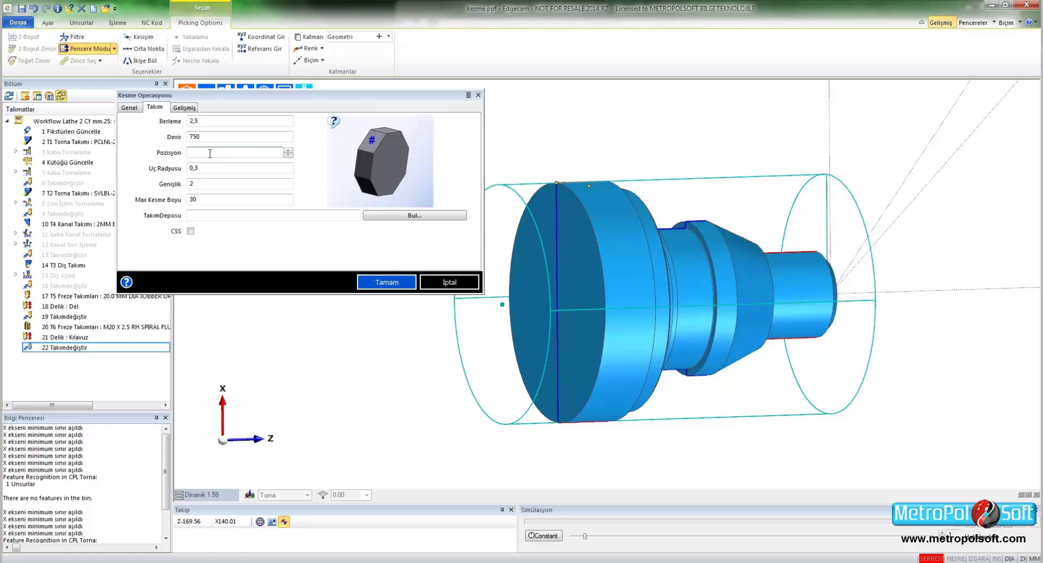
type("7")
left_click(211, 167)
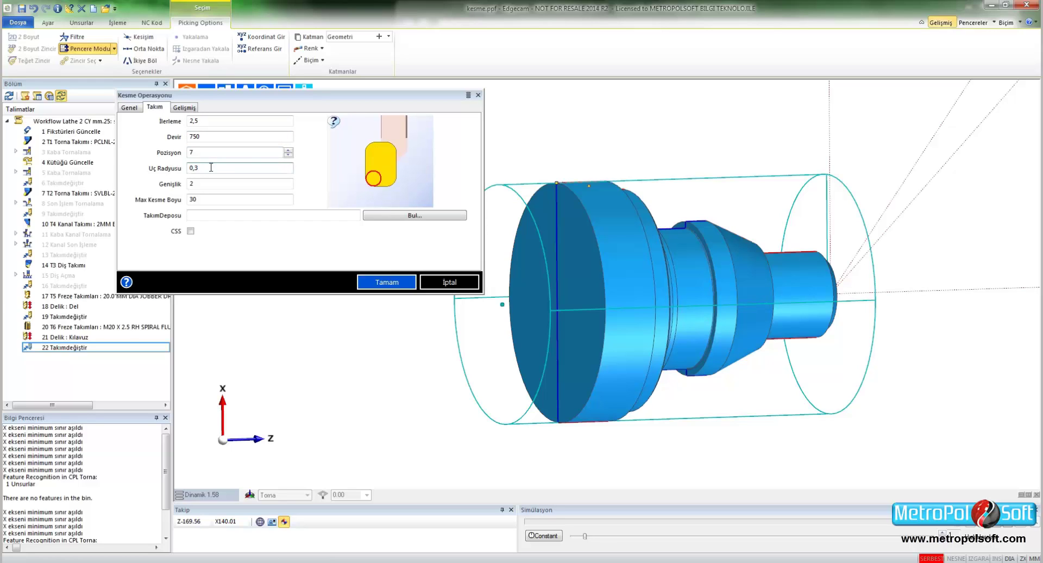
left_click(213, 184)
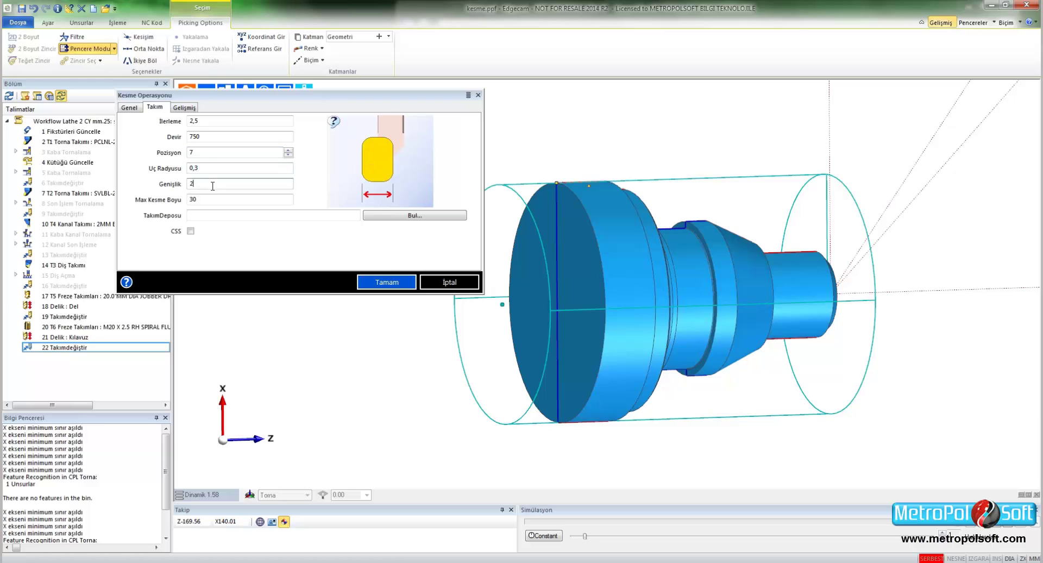
left_click(211, 201)
type("80")
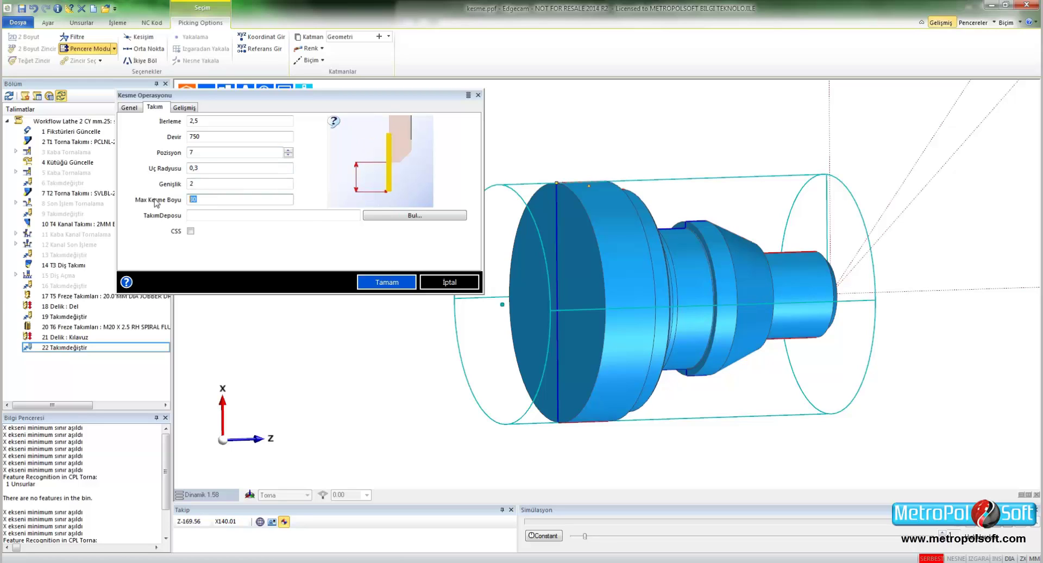
left_click(208, 216)
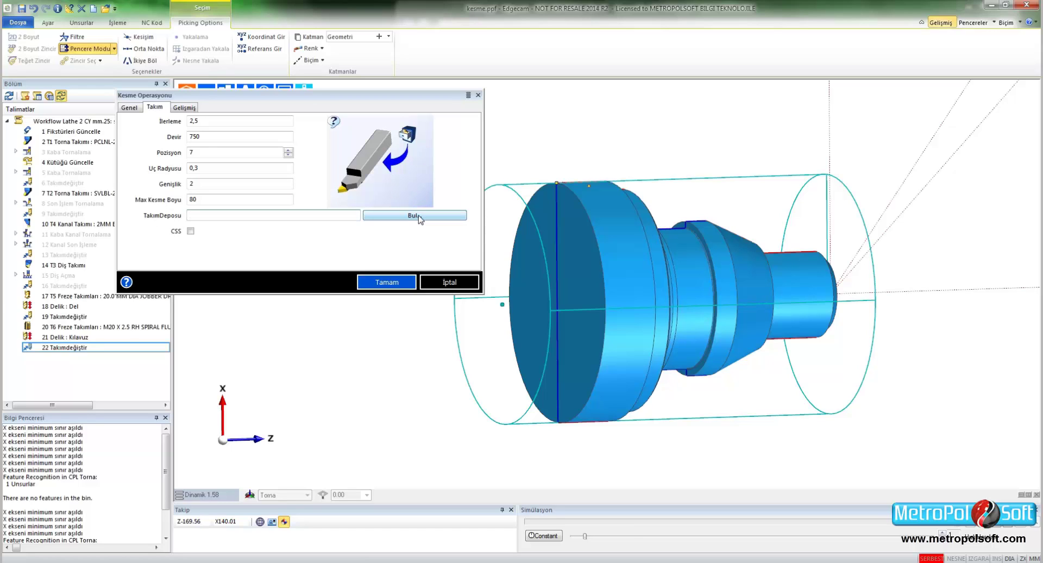
left_click(191, 231)
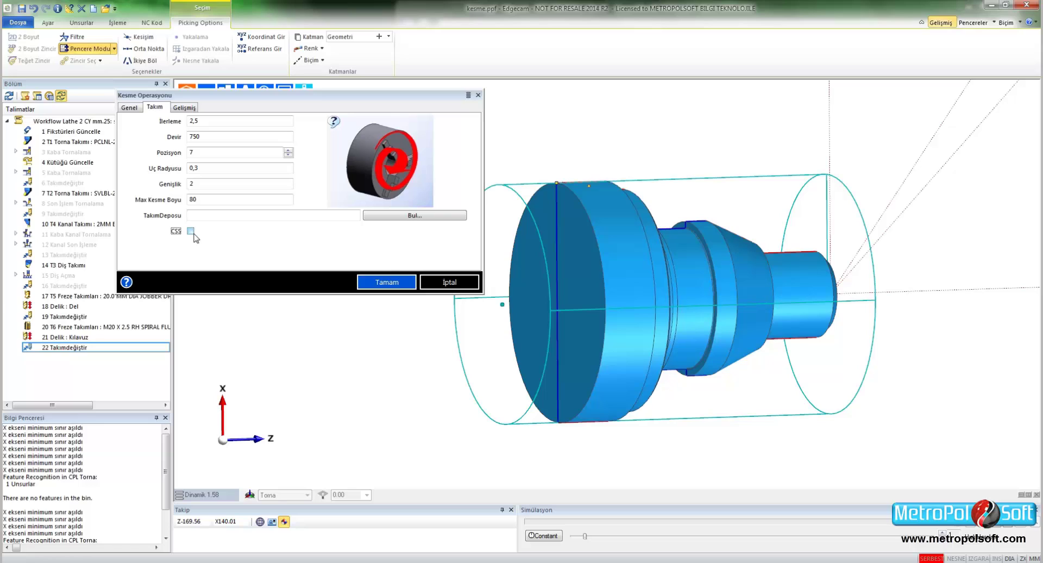
left_click(183, 107)
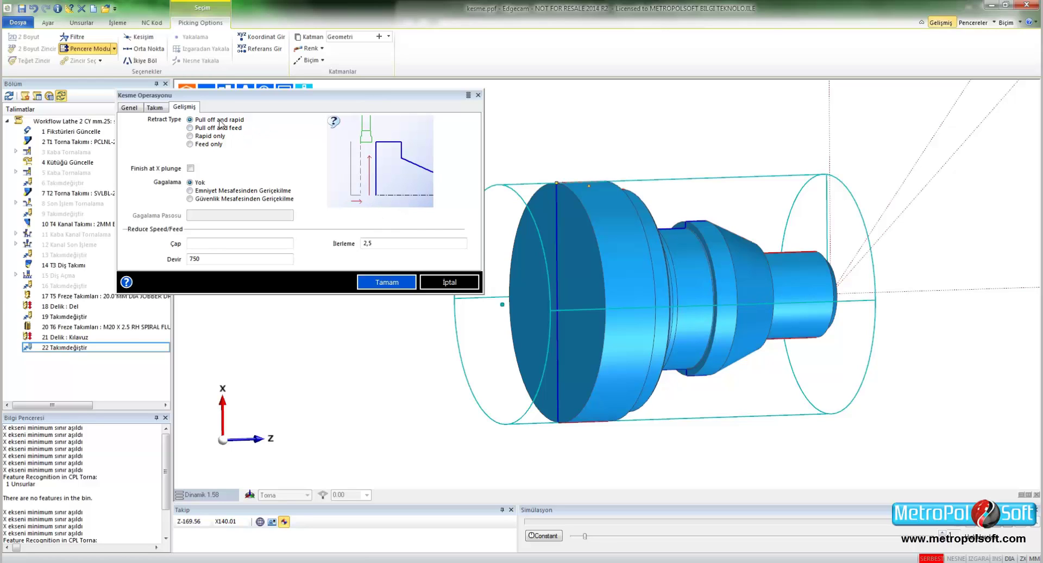
Step: Set the Kesme retract type to Rapid only
left_click(242, 128)
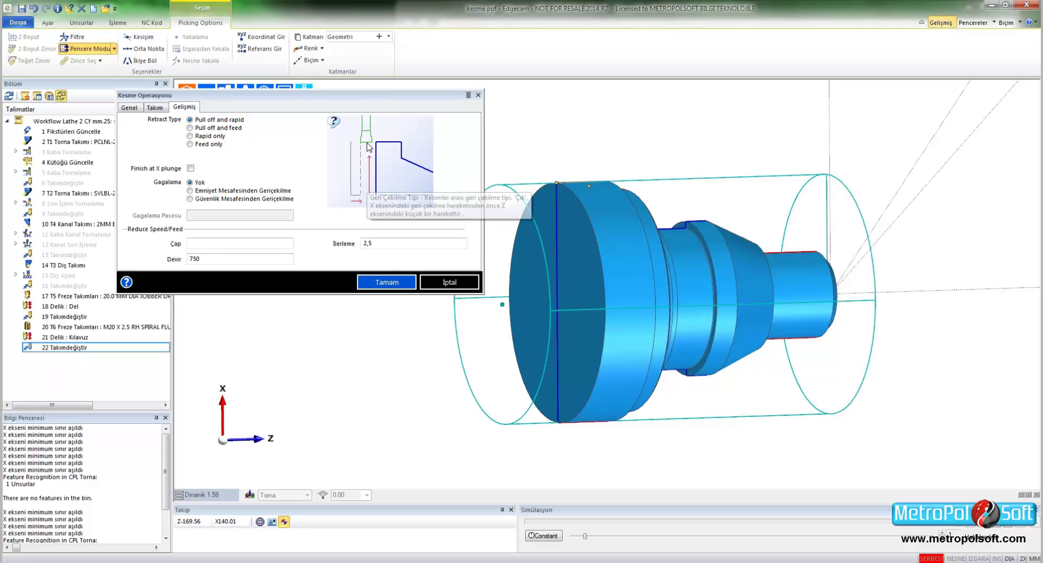
mouse_move(357, 148)
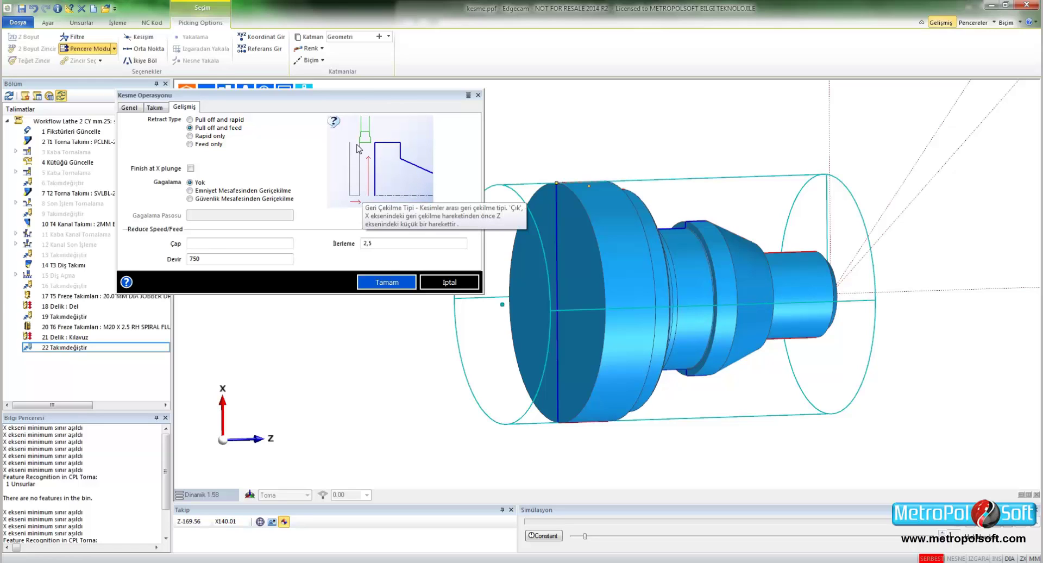
left_click(211, 137)
left_click(212, 144)
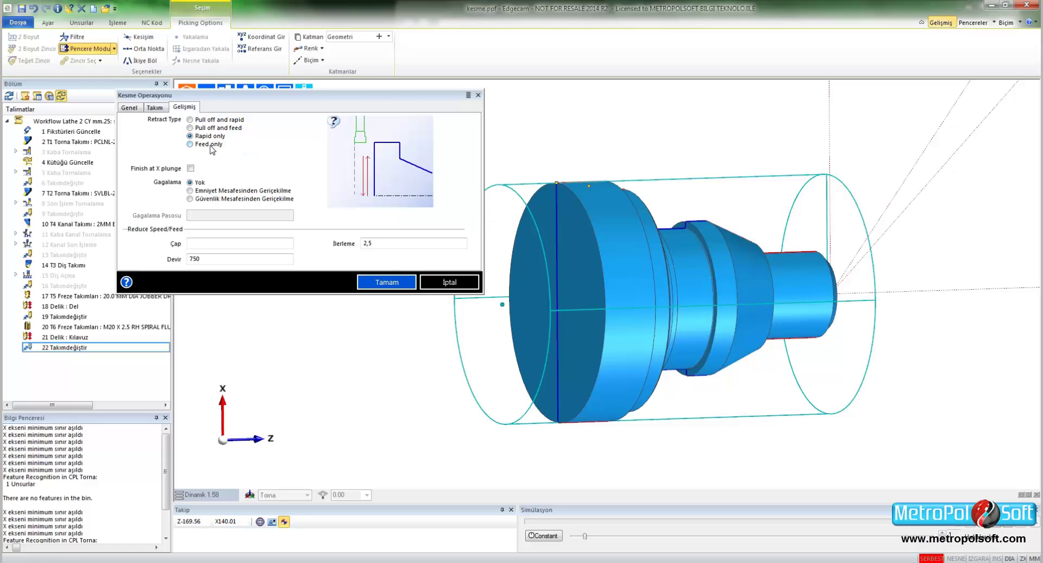
left_click(211, 136)
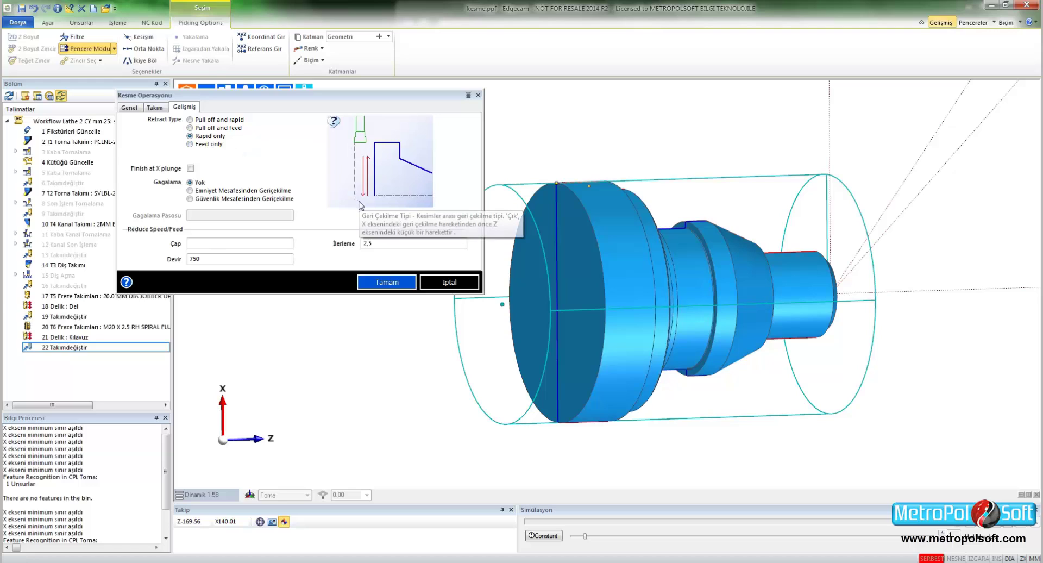
left_click(207, 145)
left_click(209, 138)
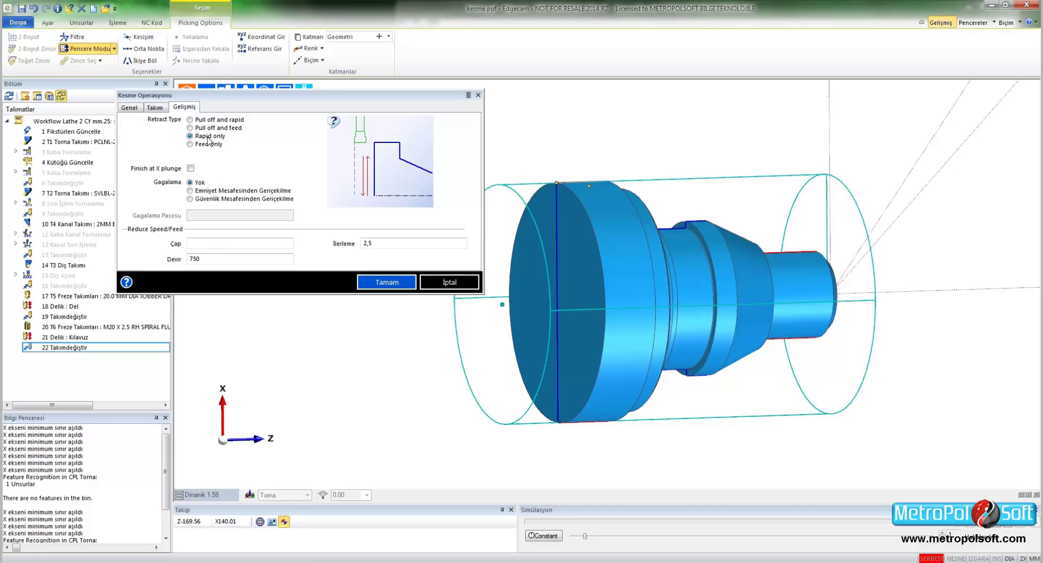
Step: Leave Finish at X plunge unchecked and set Gagalama (pecking) to Yok
left_click(191, 169)
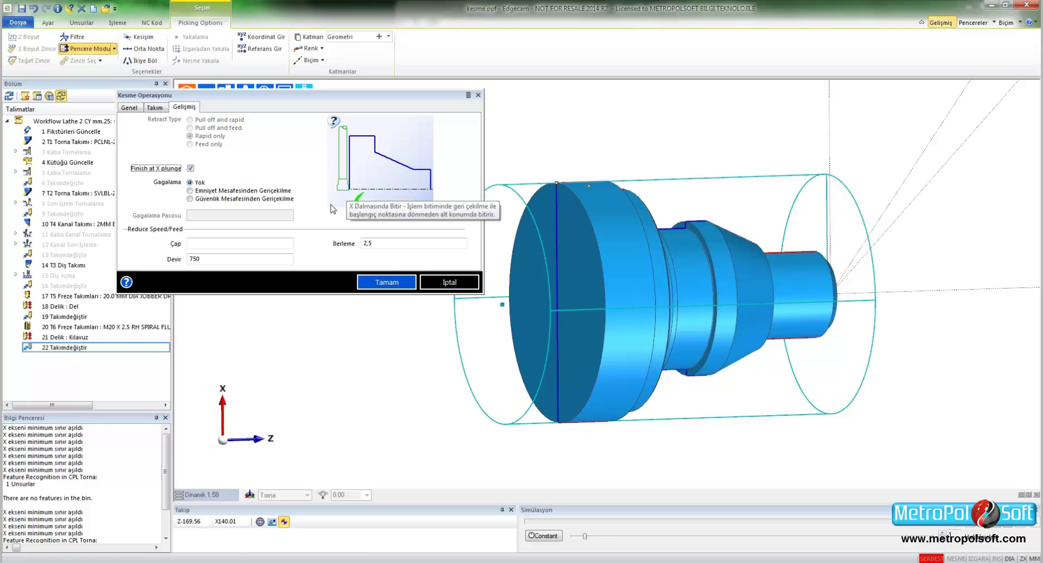
left_click(190, 168)
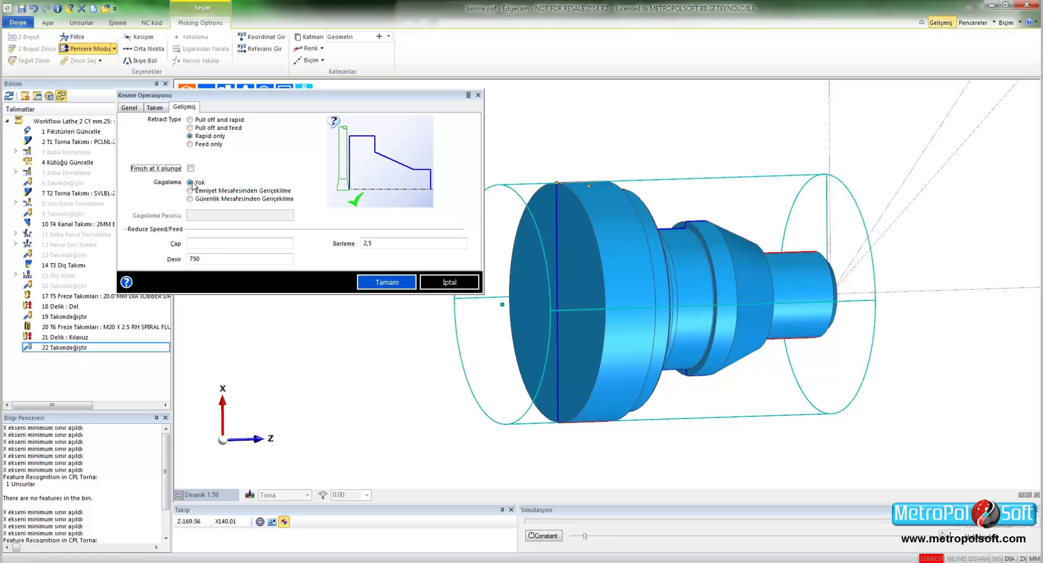
left_click(190, 191)
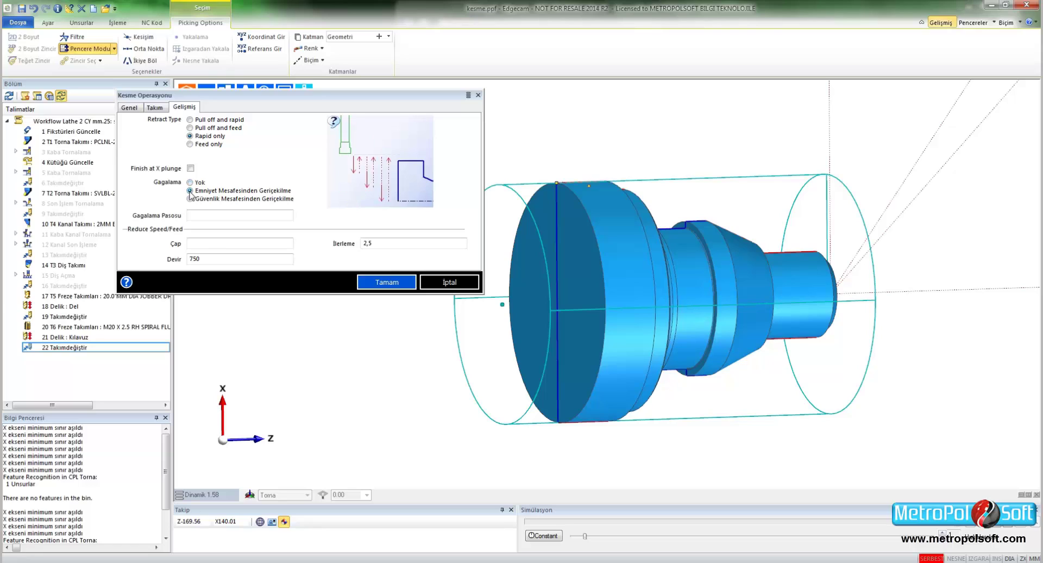
mouse_move(389, 180)
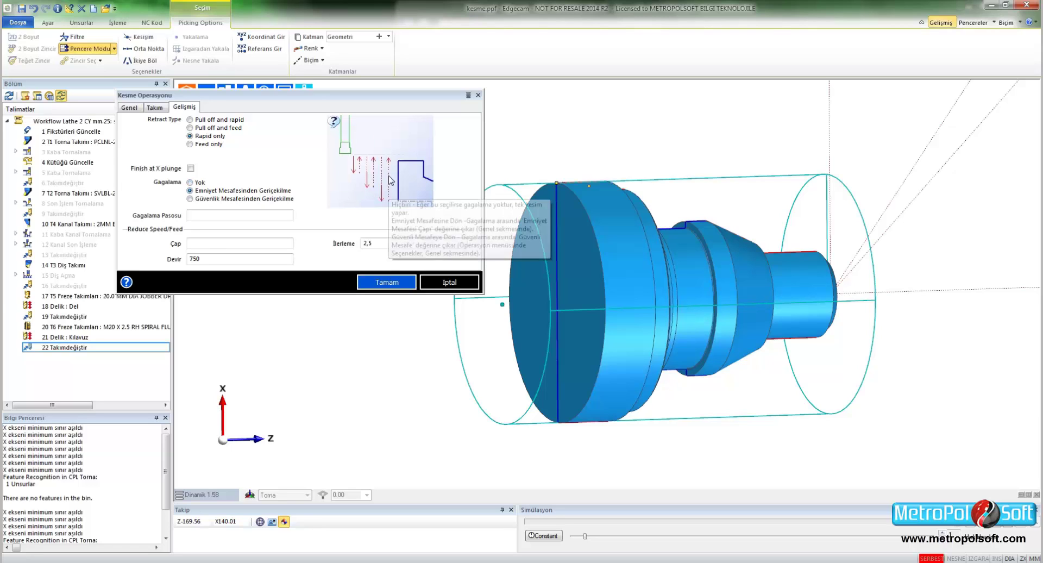
left_click(205, 199)
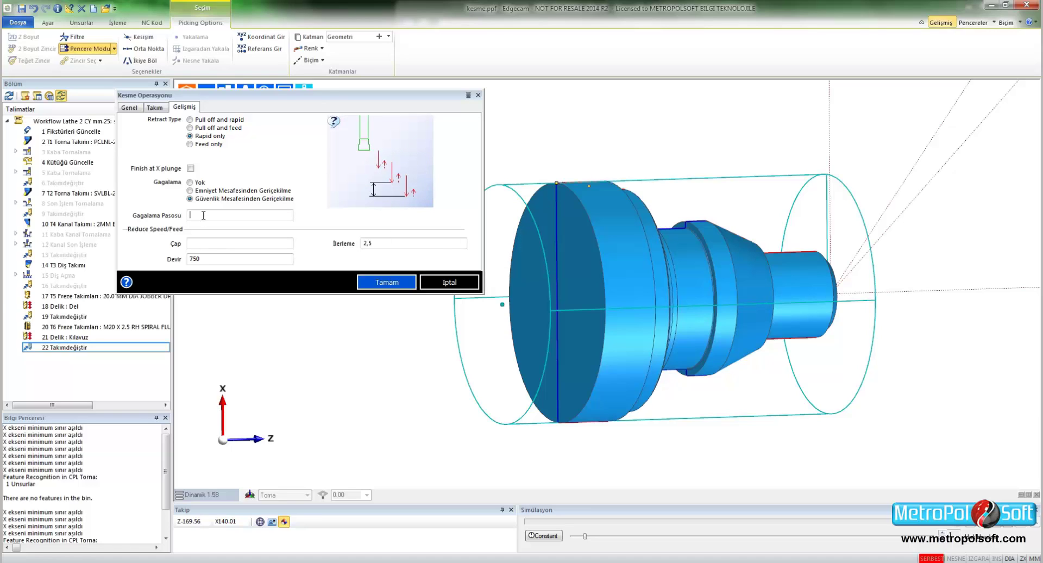
key("shift+Tab")
key("Up")
key("Up")
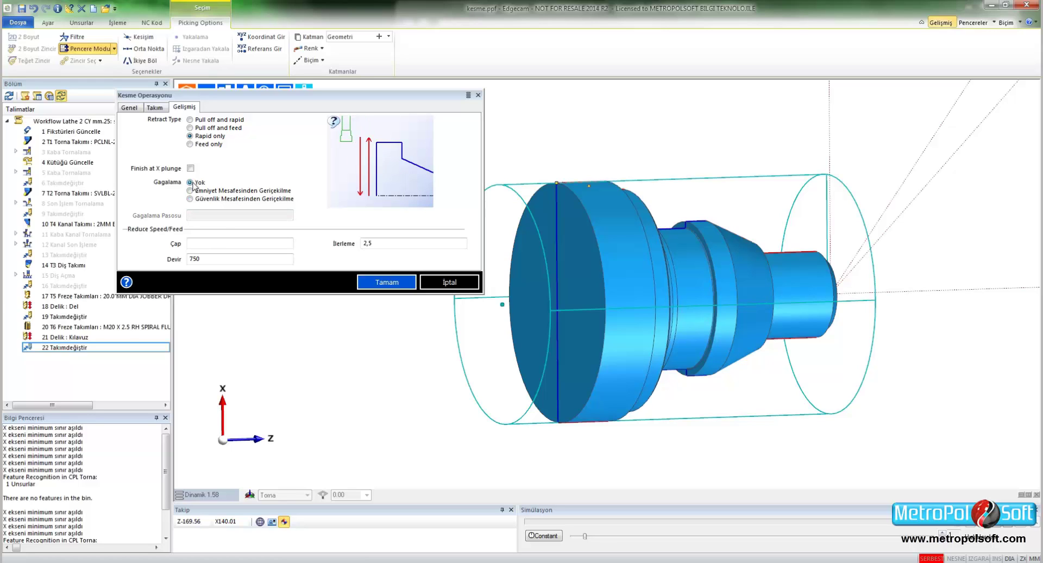
Step: Clear the Reduce Speed/Feed Çap (50), İlerleme (2,5) and Devir (750) fields
left_click(202, 243)
type("50")
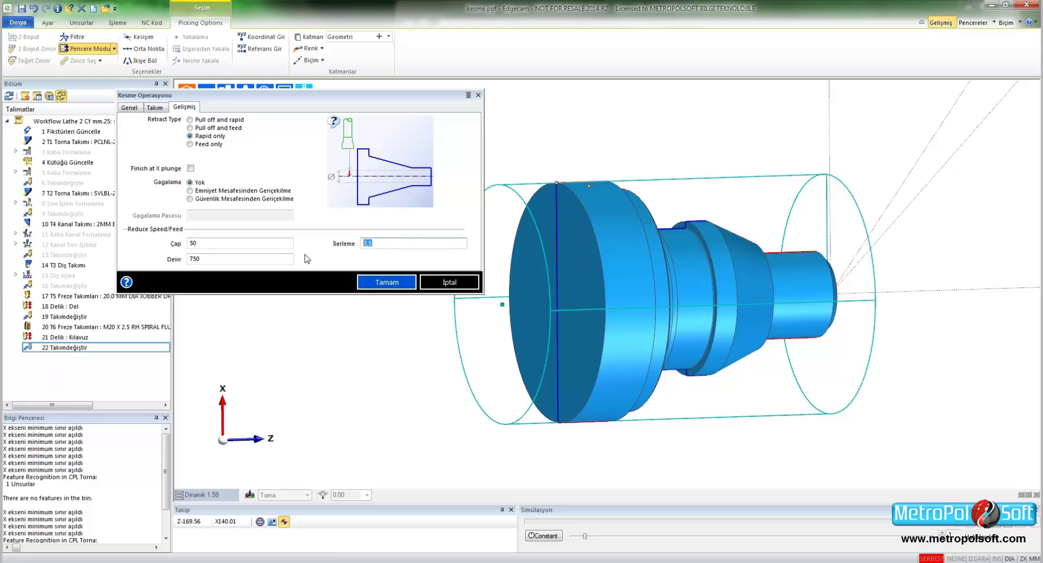
left_click(217, 259)
left_click(154, 107)
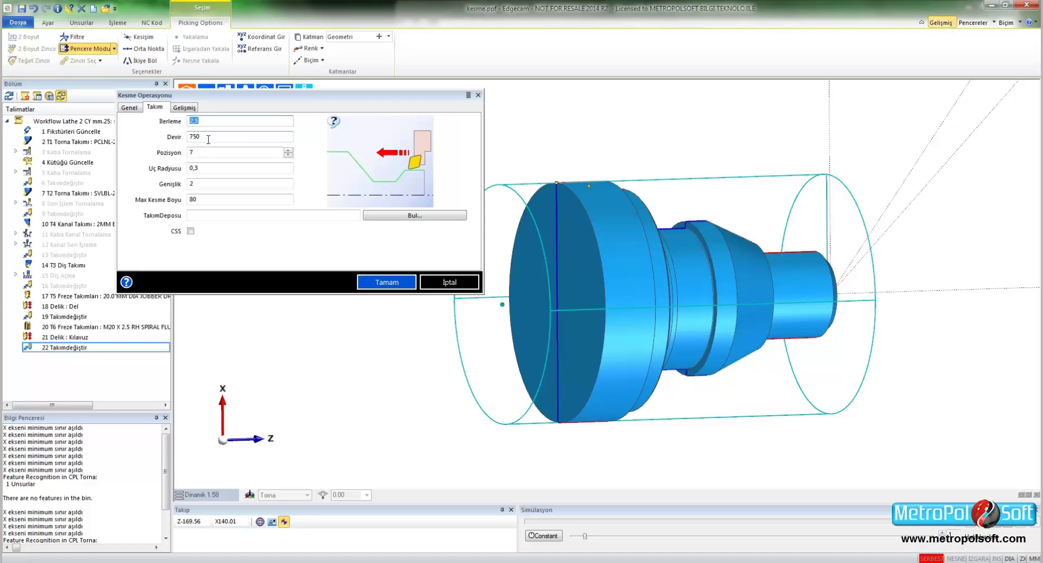
left_click(185, 107)
left_click(204, 243)
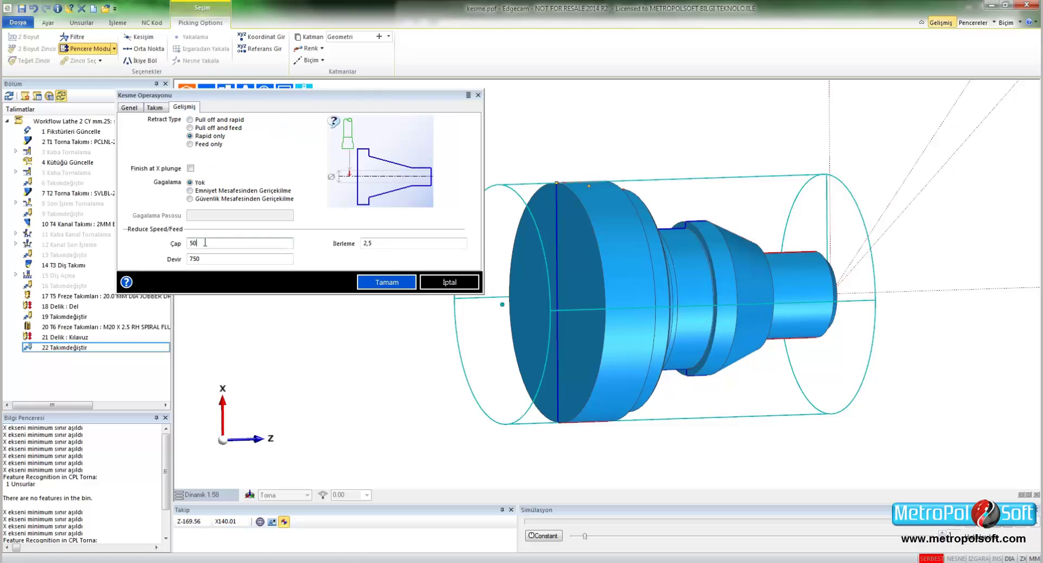
left_click(364, 243)
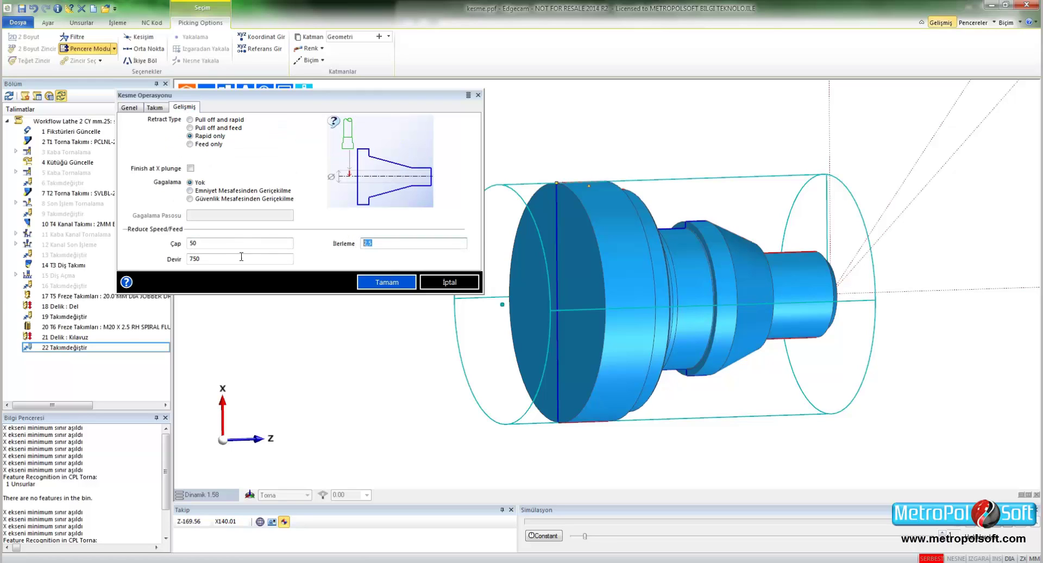
left_click_drag(242, 256, 182, 263)
key("BackSpace")
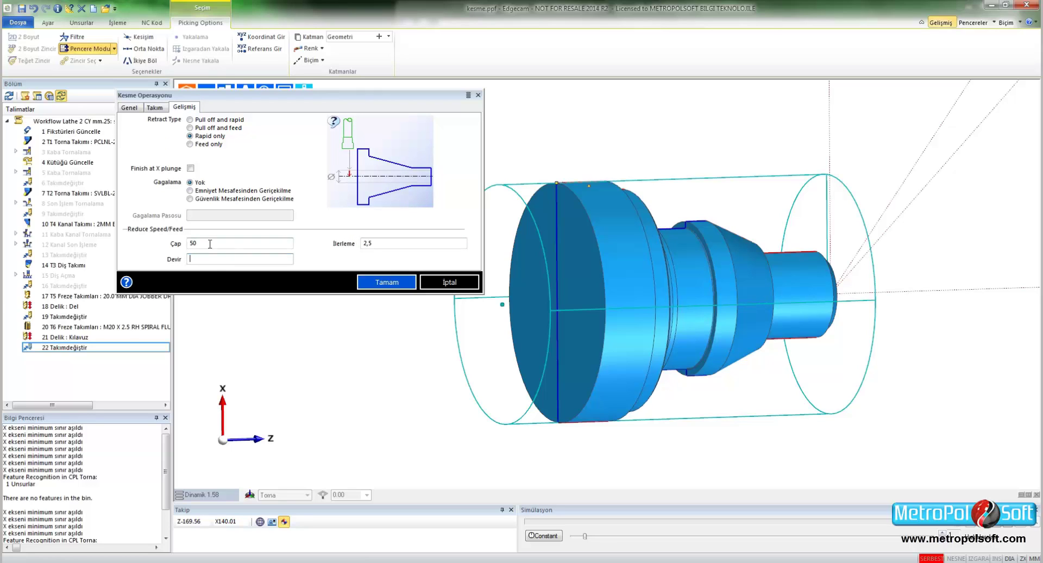
double_click(210, 244)
key("BackSpace")
left_click(345, 246)
key("BackSpace")
Step: Create the parting operation as step 23 and switch to the flat lathe side view
left_click(359, 283)
left_click(304, 93)
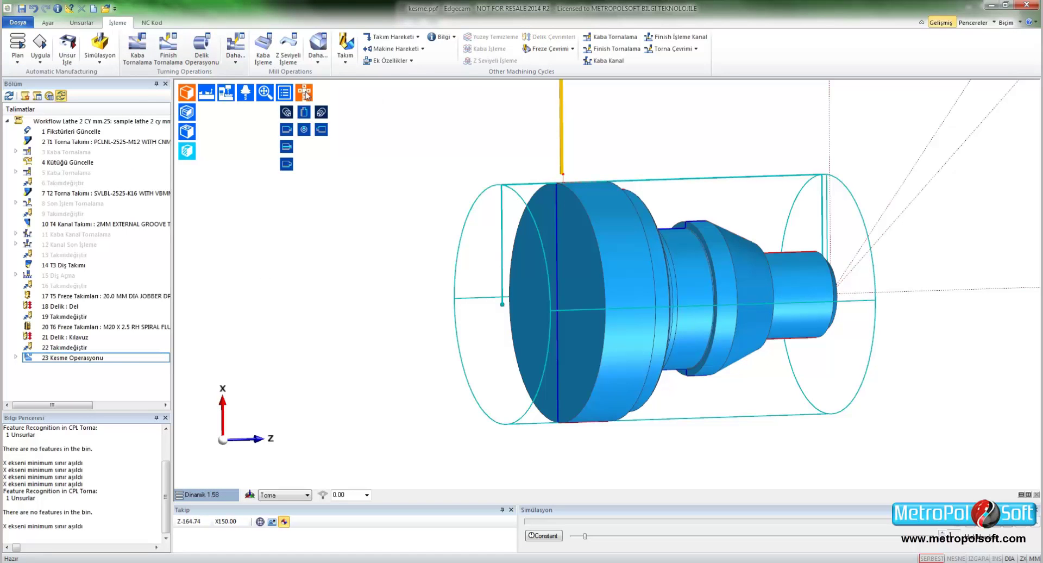
left_click(286, 130)
left_click(187, 96)
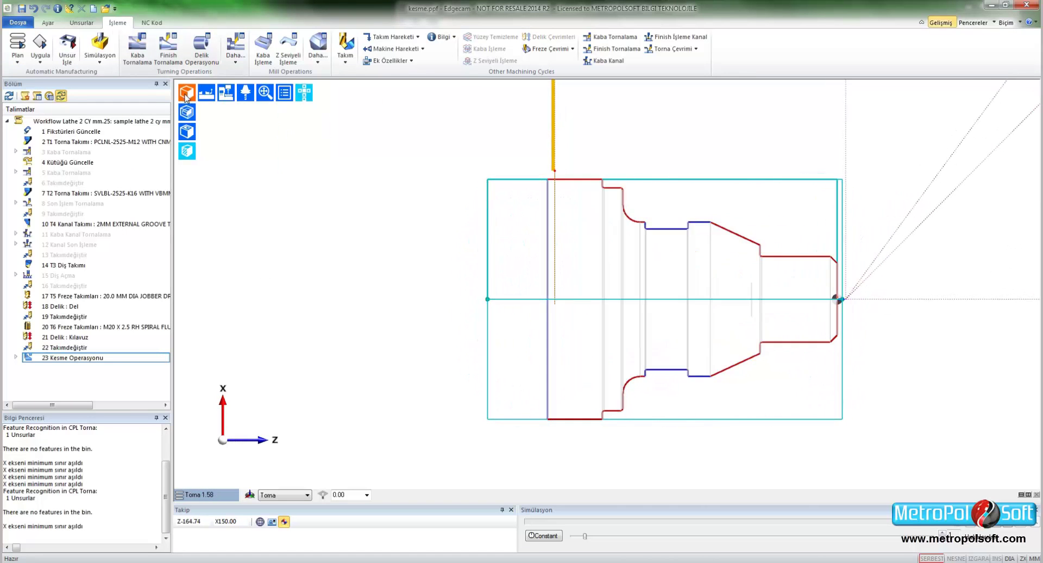
Step: Simulate the 23 Kesme Operasyonu toolpath and view it from an oblique 3D angle
scroll(490, 209, "up", 2)
right_click(82, 360)
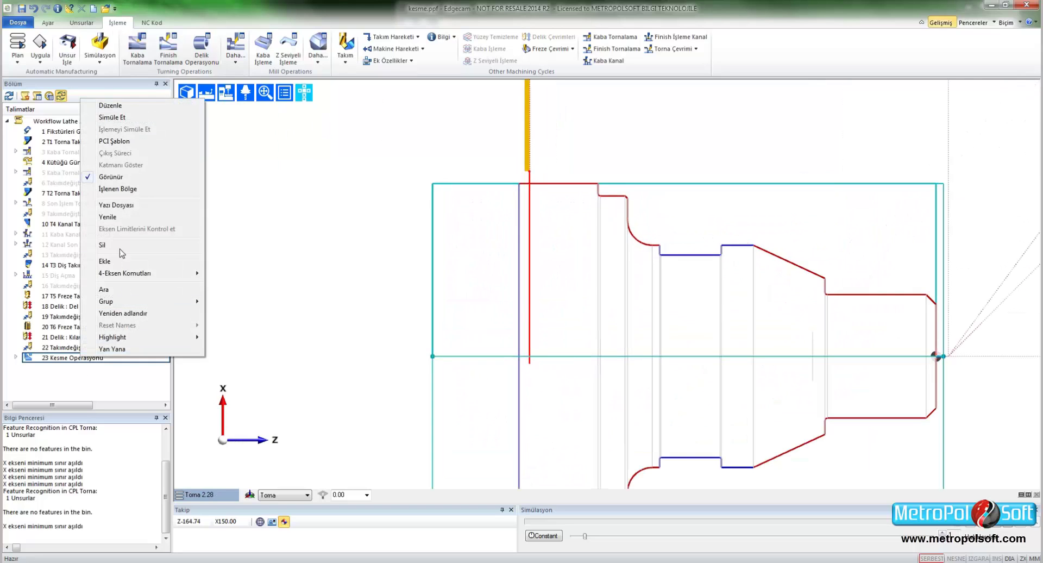
left_click(119, 118)
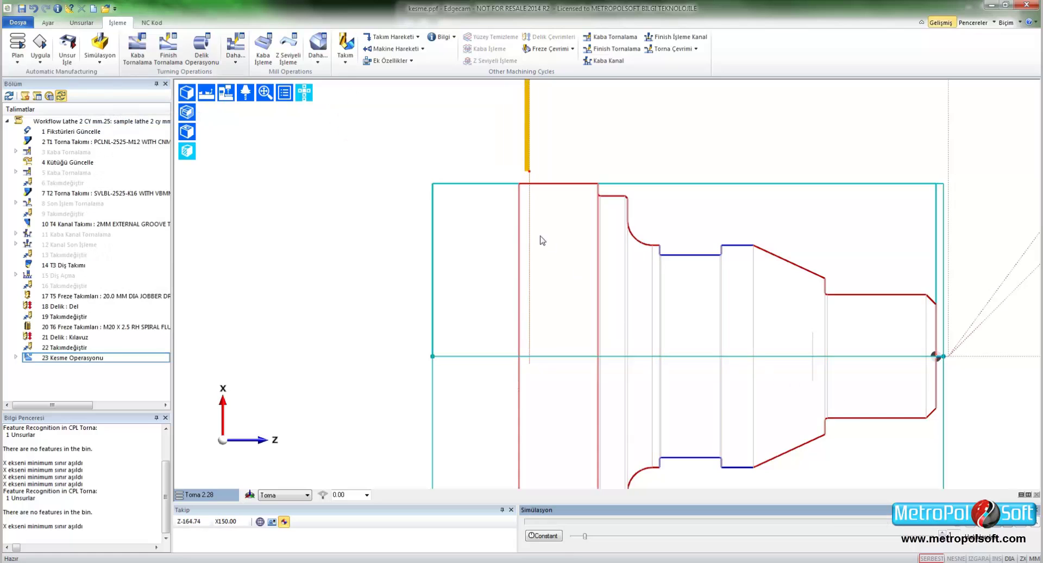
mouse_move(540, 240)
middle_mouse_down("shift")
mouse_move(589, 252)
mouse_move(549, 194)
middle_mouse_up("shift")
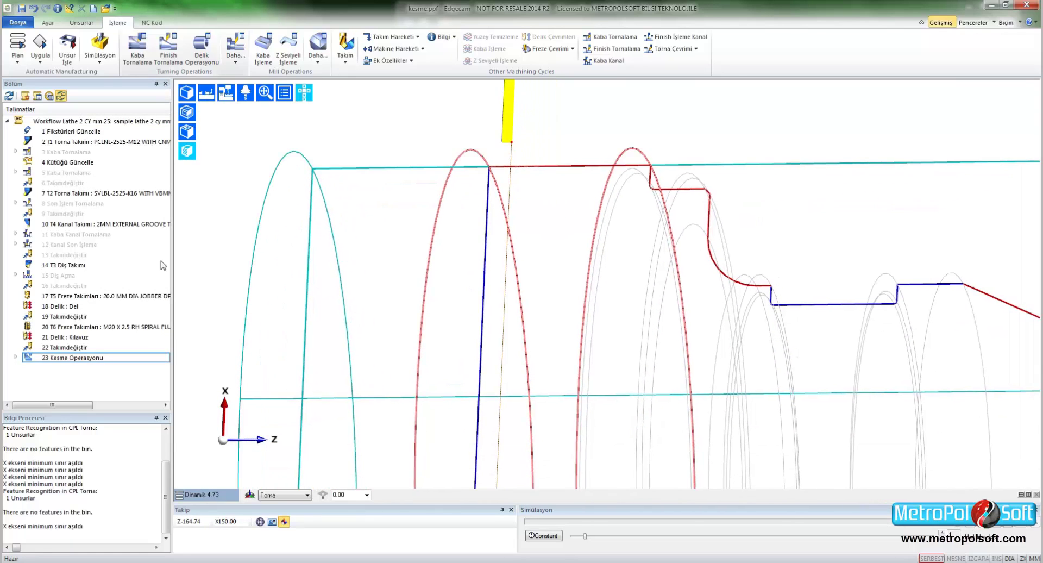
Step: Re-pick 23 Kesme Operasyonu's cut position on the large face's edge, then return to the Torna view
double_click(90, 359)
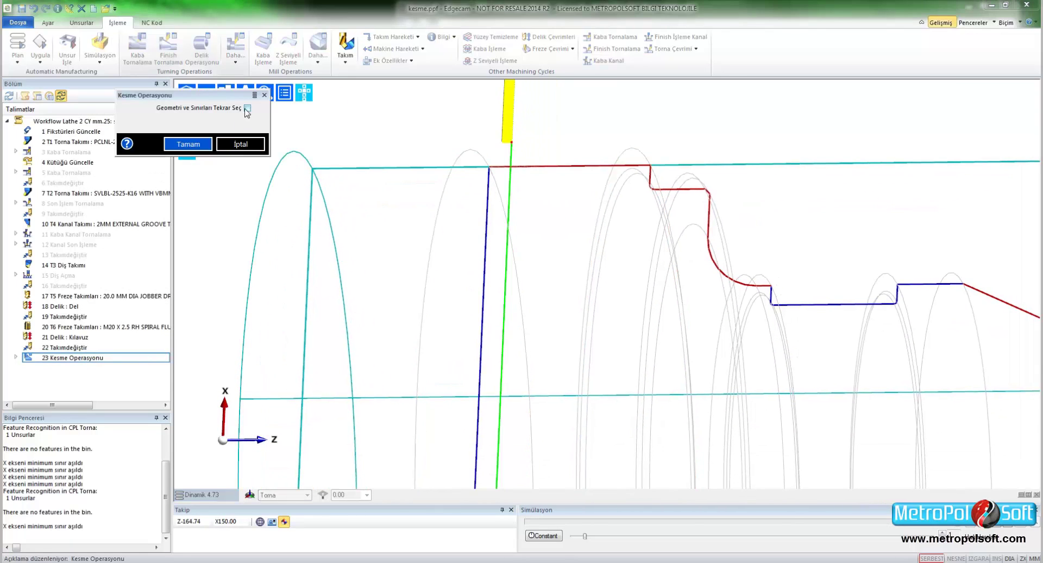
left_click(195, 147)
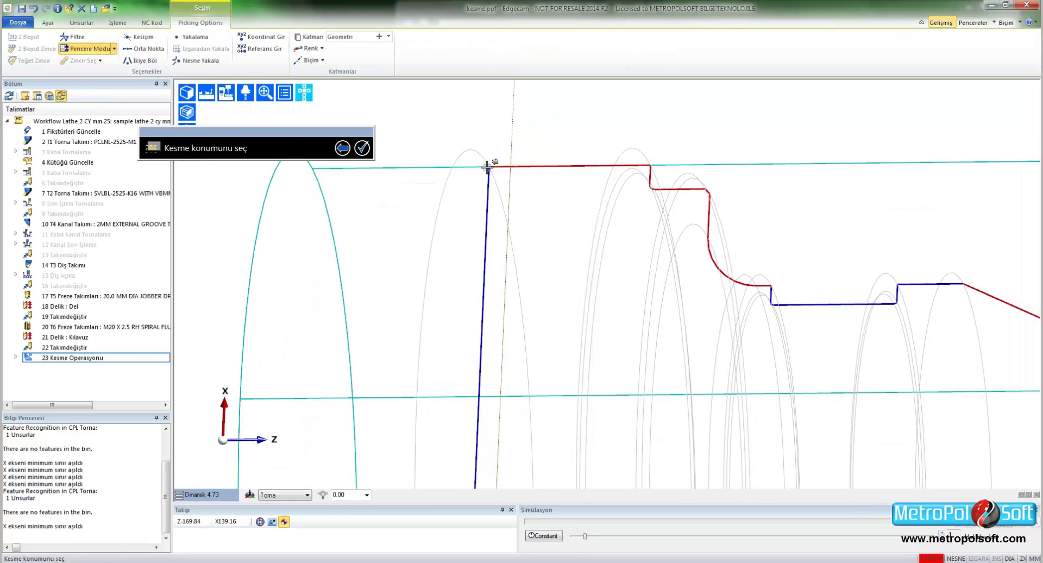
left_click(486, 167)
left_click(386, 280)
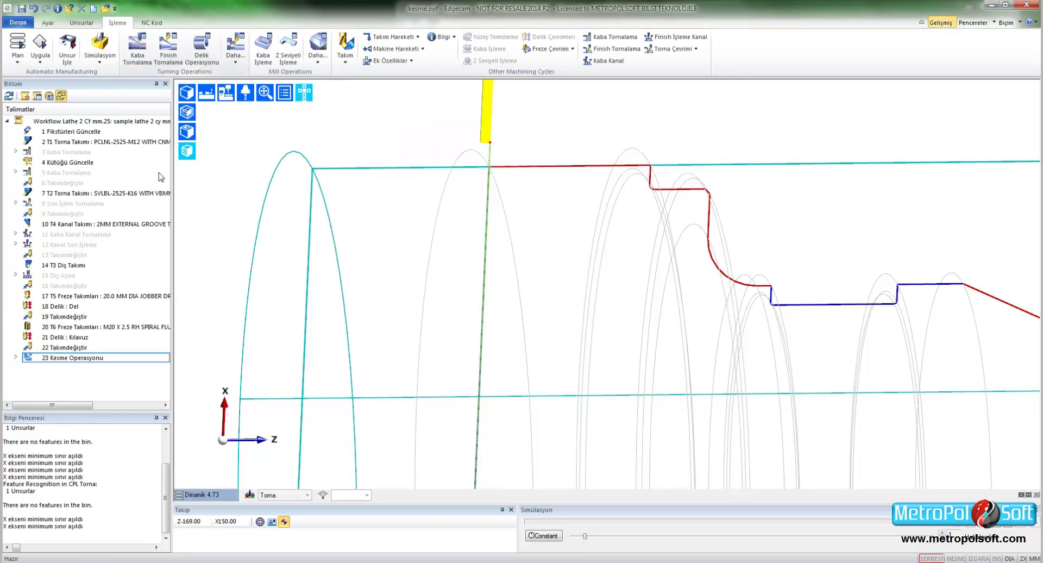
left_click(310, 97)
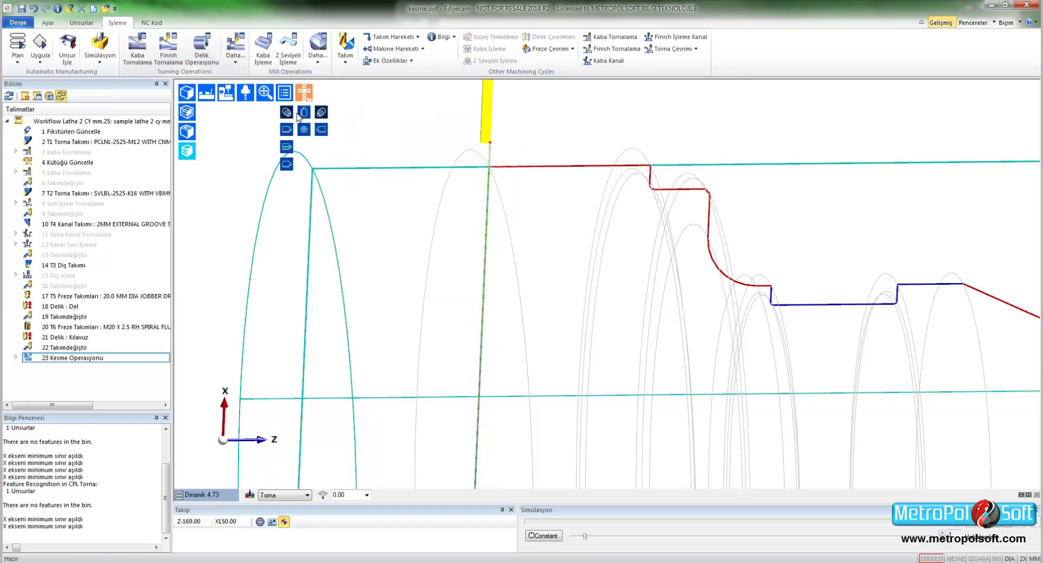
left_click(286, 129)
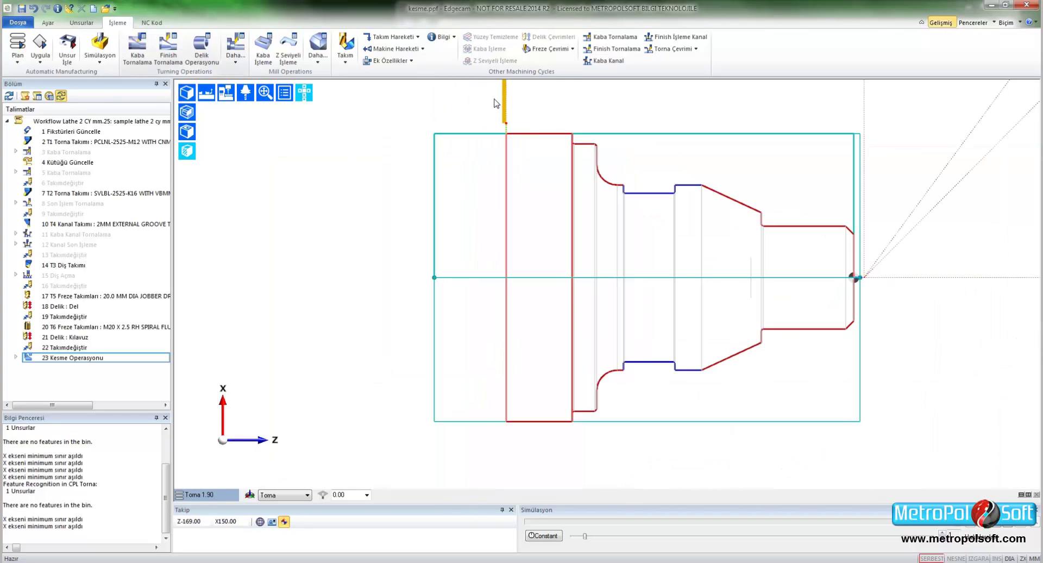
Step: Simulate '23 Kesme Operasyonu' through to its final parting move, then launch the full machine Simulator
right_click(93, 361)
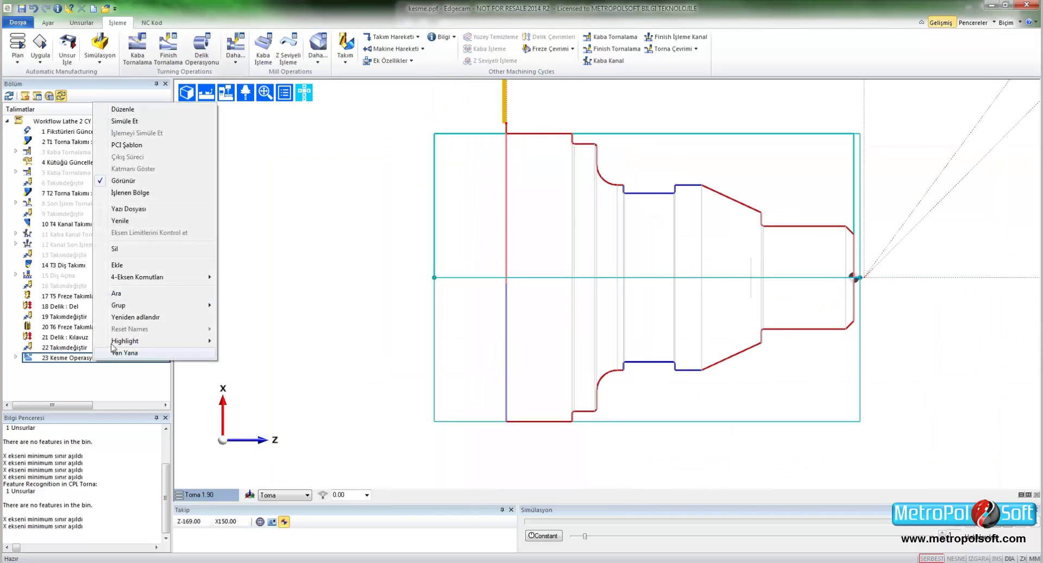
left_click(129, 133)
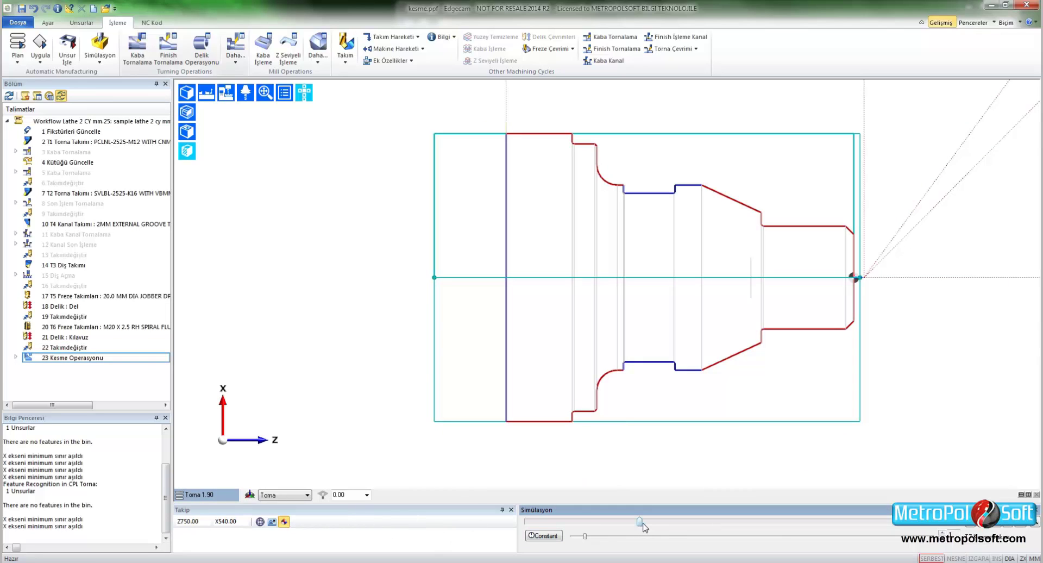
left_click_drag(642, 523, 753, 523)
left_click_drag(857, 527, 971, 530)
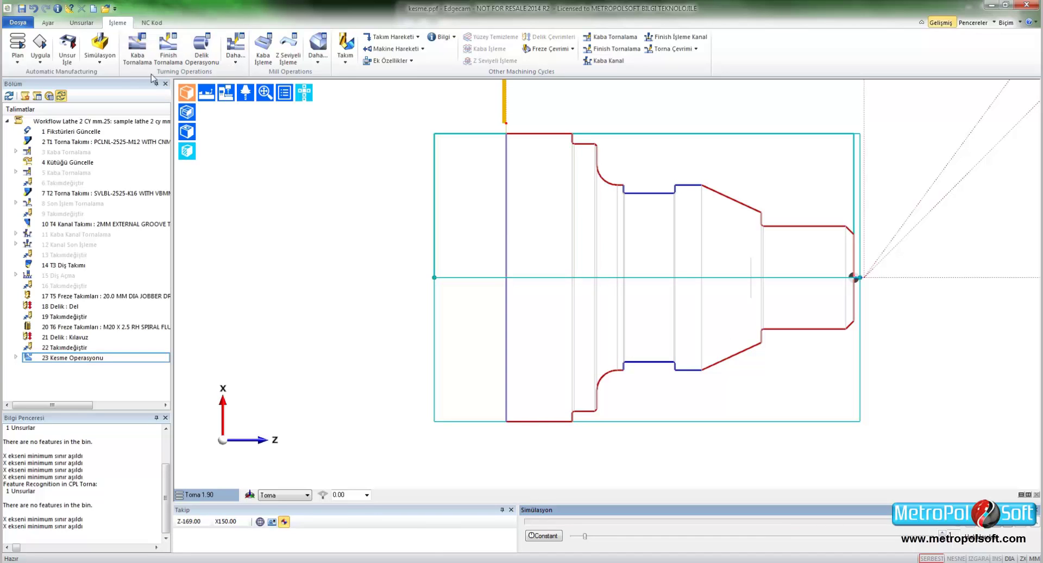
left_click(98, 48)
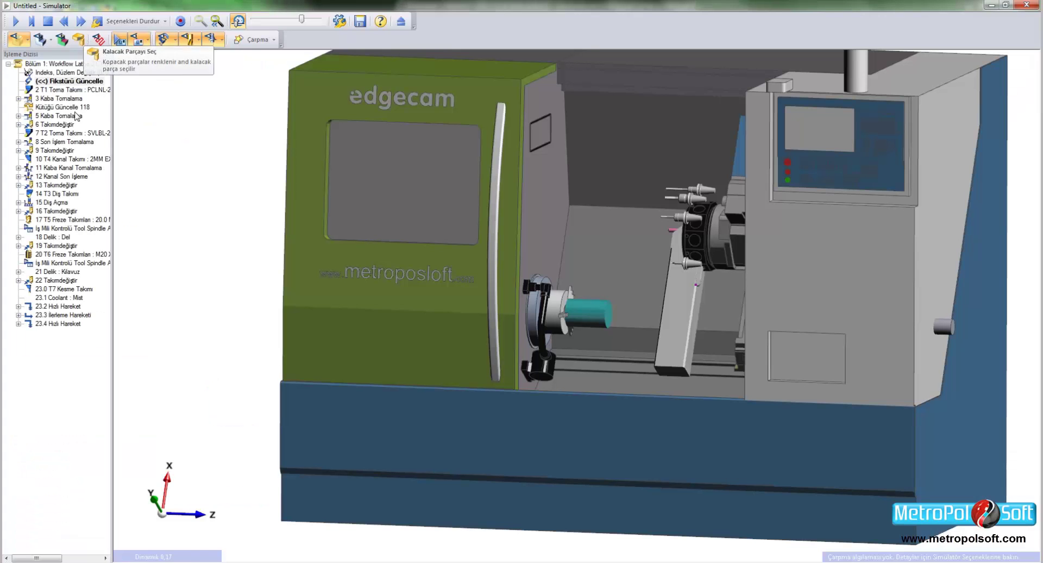
Step: Jump to '23.0 T7 Kesme Takımı', hide the machine, step to 23.2 Hızlı Hareket, and show Yarım Torna Görünümü
double_click(54, 289)
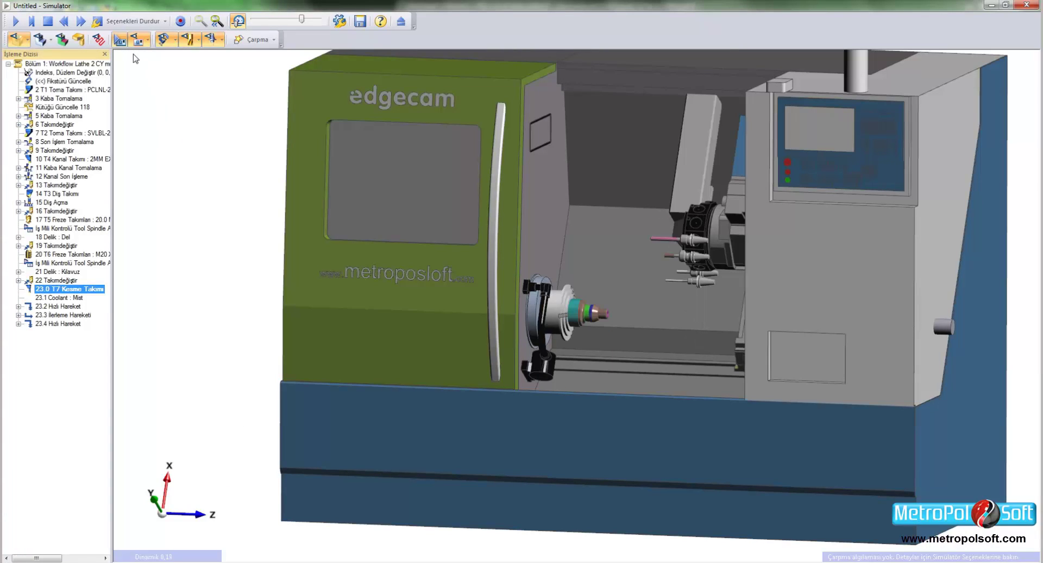
left_click(119, 40)
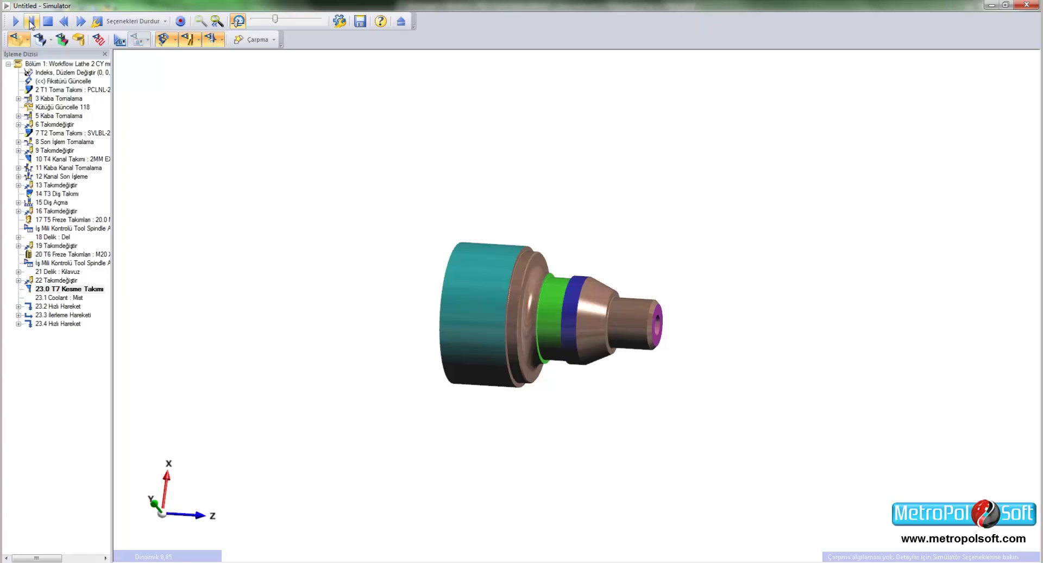
left_click(31, 22)
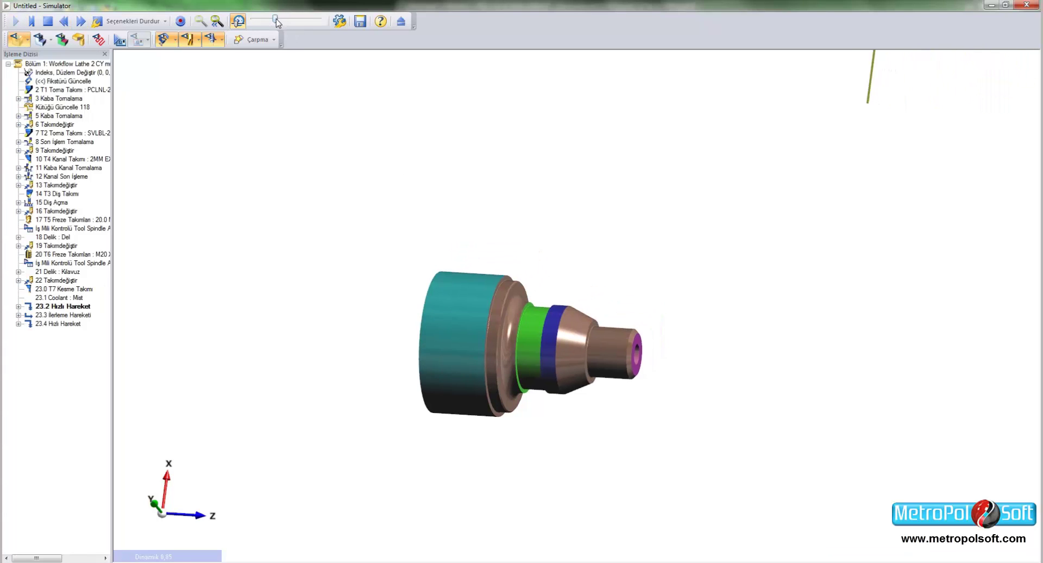
right_click(585, 198)
mouse_move(637, 260)
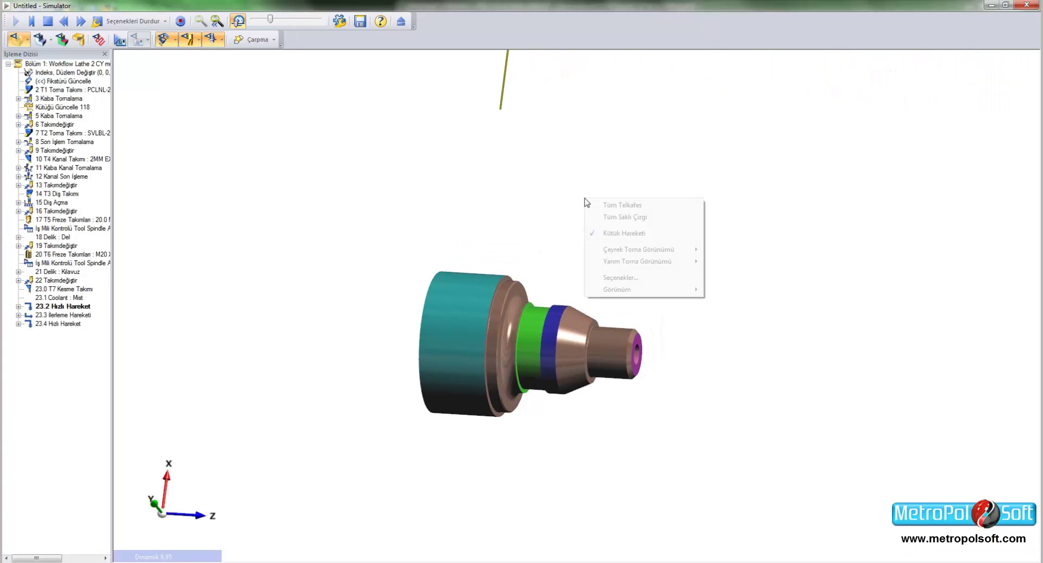
left_click(747, 274)
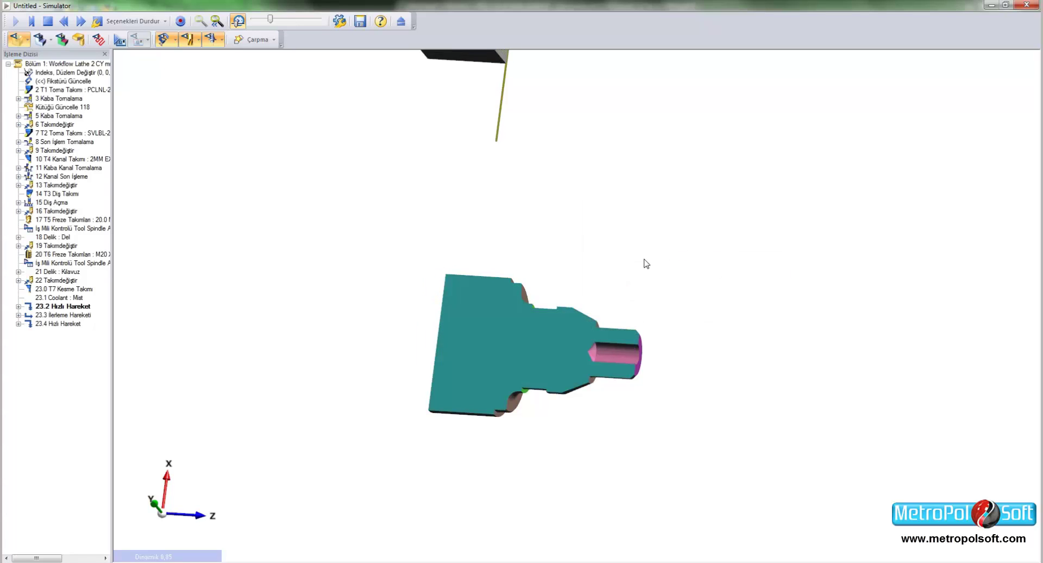